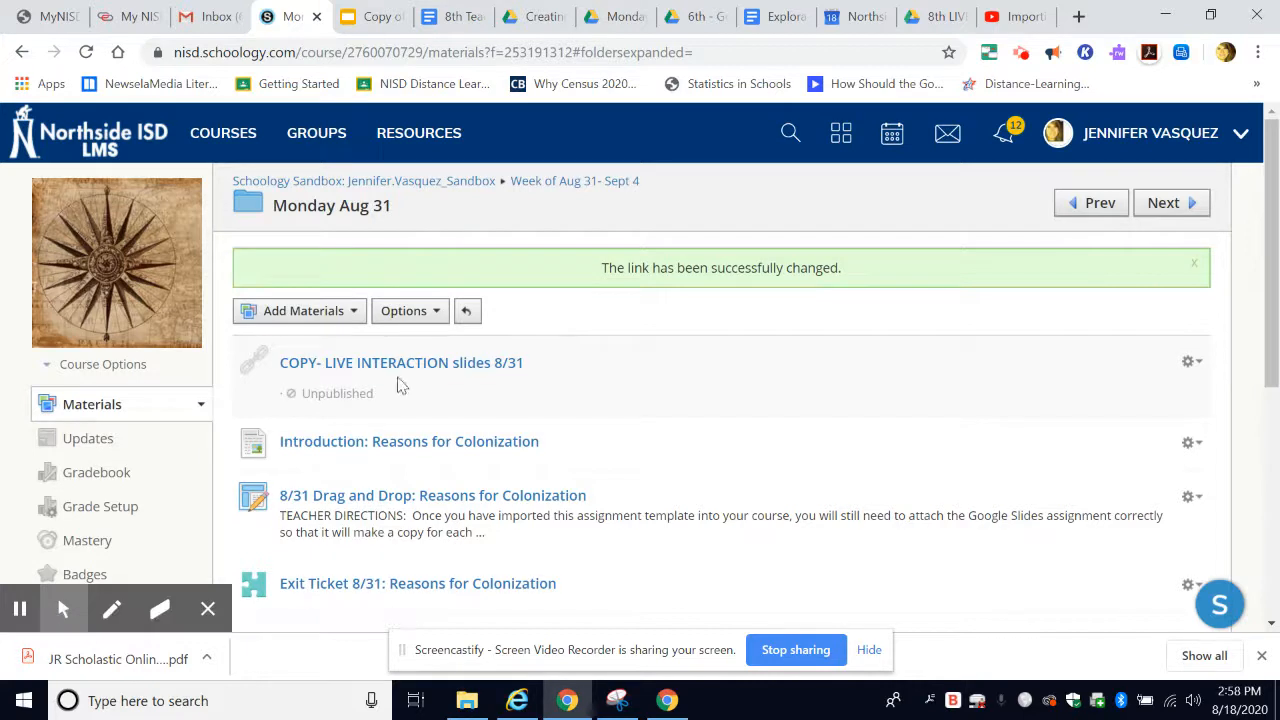
# - View the Introduction: Reasons for Colonization page and return to the Monday Aug 31 folder
pyautogui.click(338, 363)
pyautogui.scroll(-1, 338, 355)
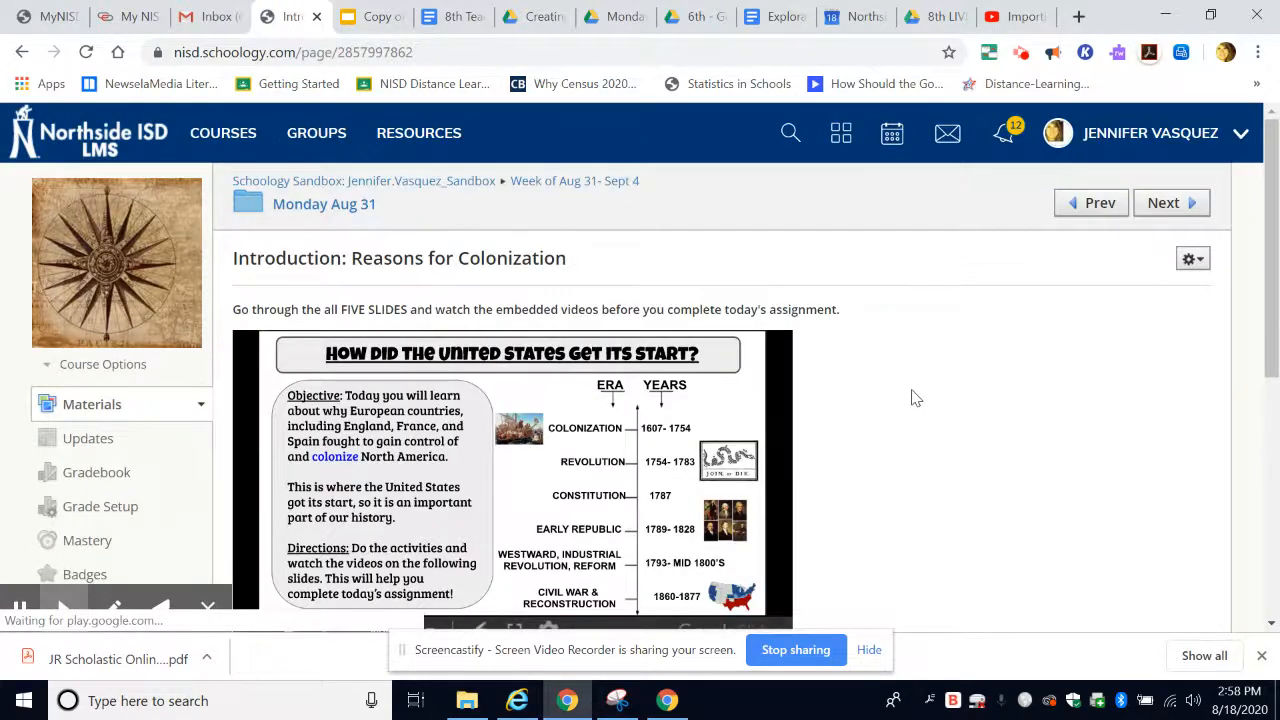
pyautogui.scroll(-1, 914, 397)
pyautogui.scroll(1, 940, 320)
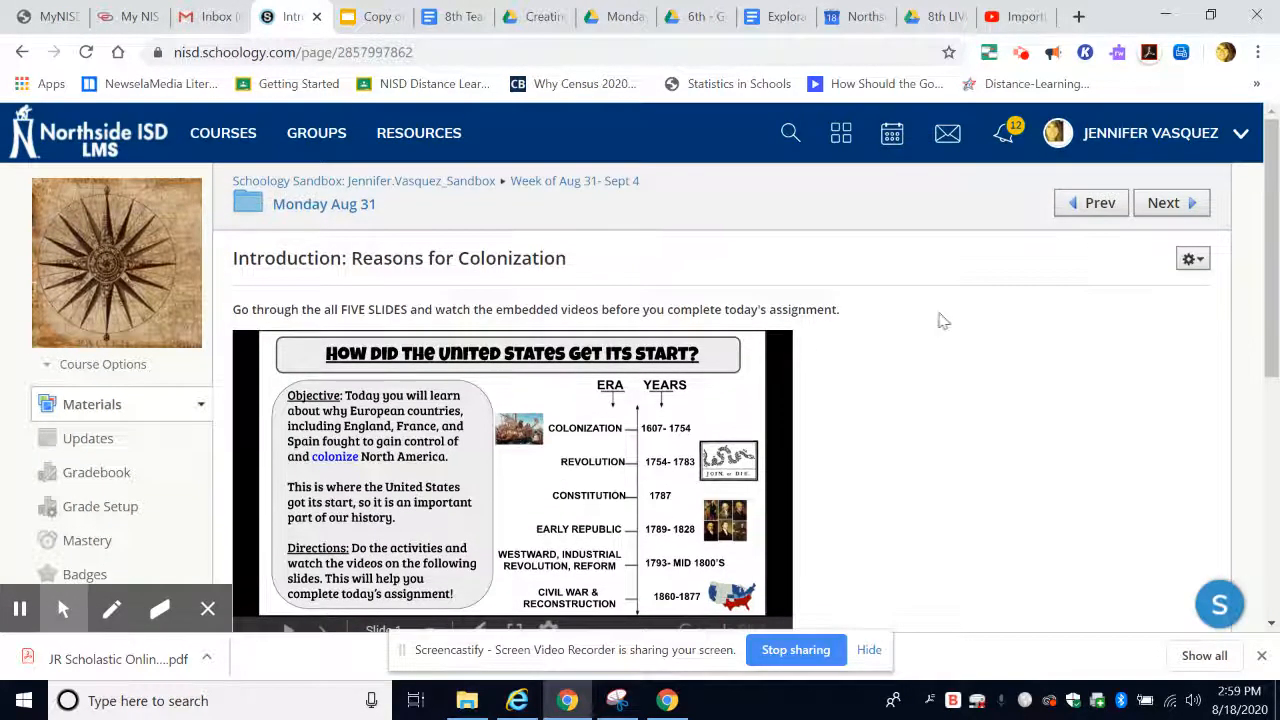
pyautogui.click(358, 206)
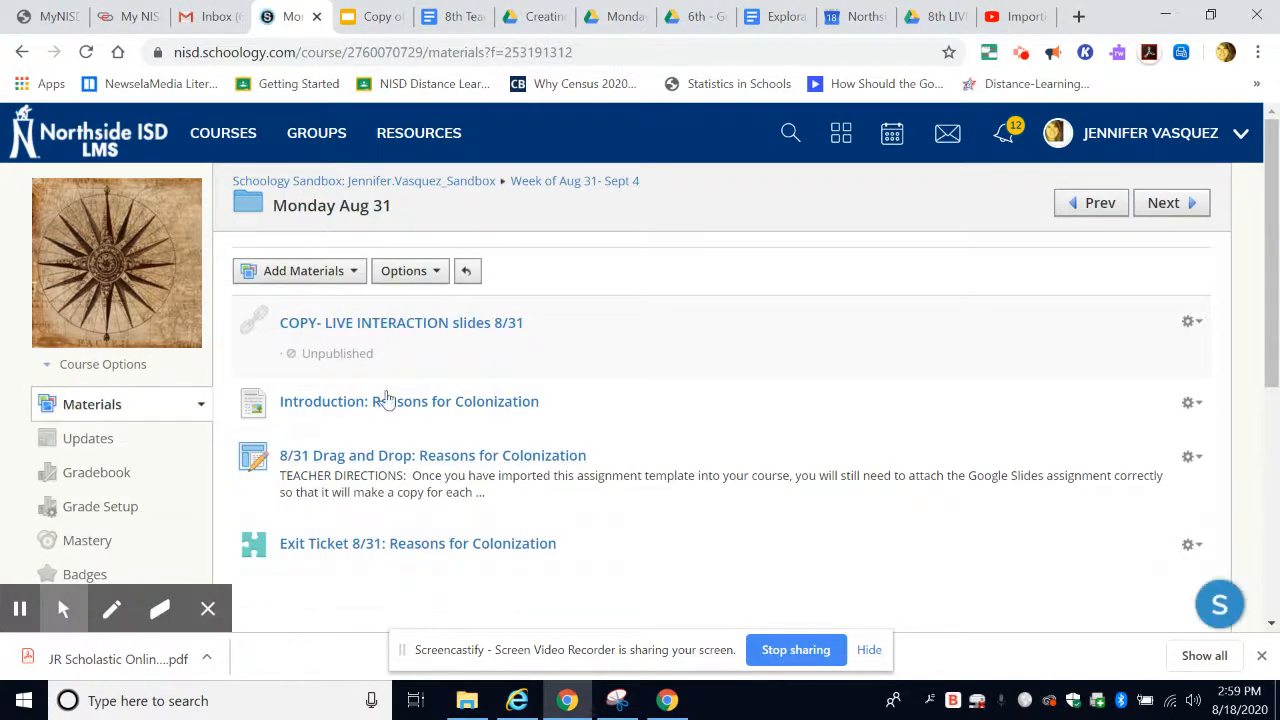
# - Open the 8/31 Drag and Drop: Reasons for Colonization assignment for editing
pyautogui.scroll(-1, 378, 440)
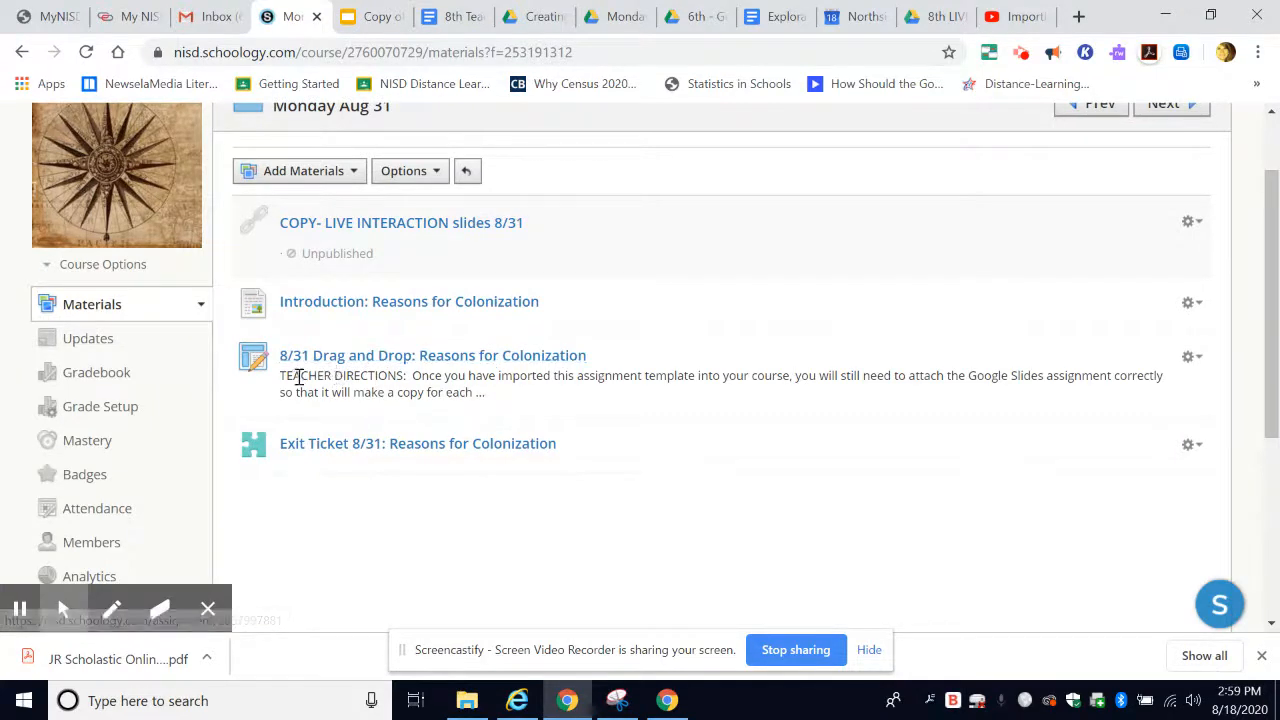
pyautogui.moveTo(281, 375); pyautogui.dragTo(475, 398)
pyautogui.click(486, 400)
pyautogui.click(443, 357)
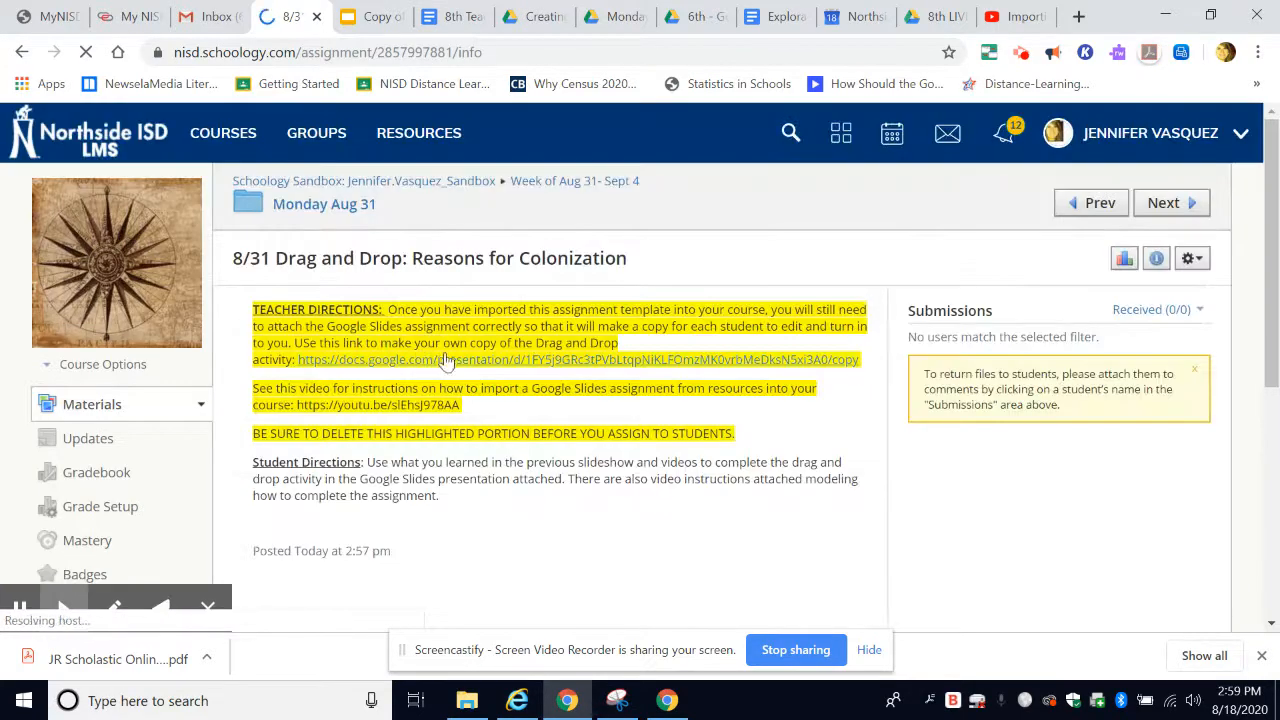
pyautogui.click(1190, 260)
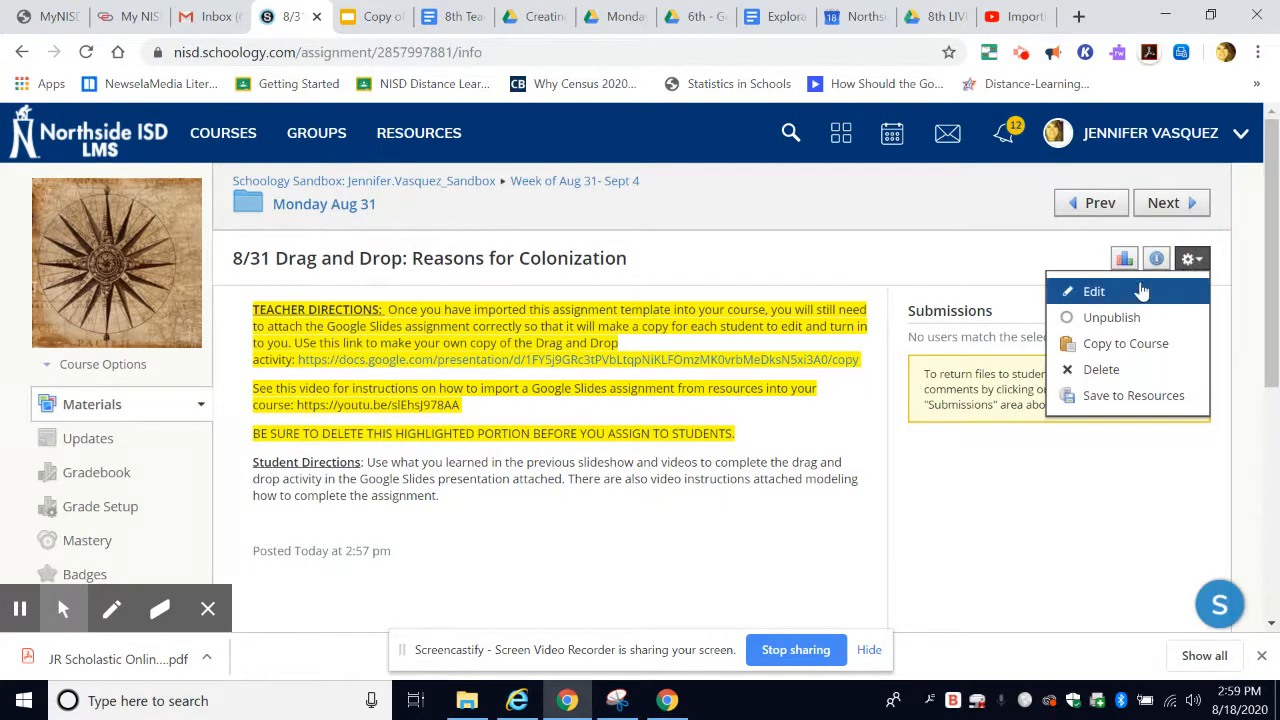
pyautogui.click(1094, 291)
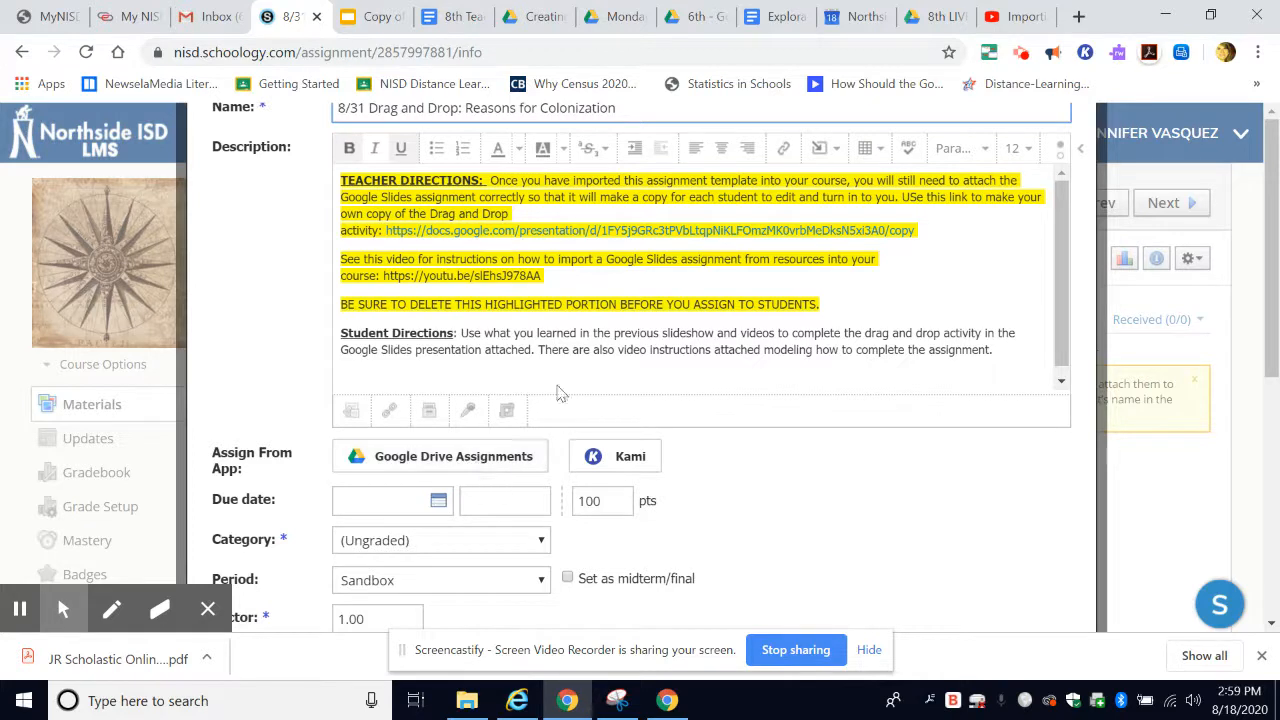
# - Copy the Google Slides link for the Drag and Drop activity from the teacher directions in the description
pyautogui.click(397, 230)
pyautogui.moveTo(388, 230); pyautogui.dragTo(931, 237)
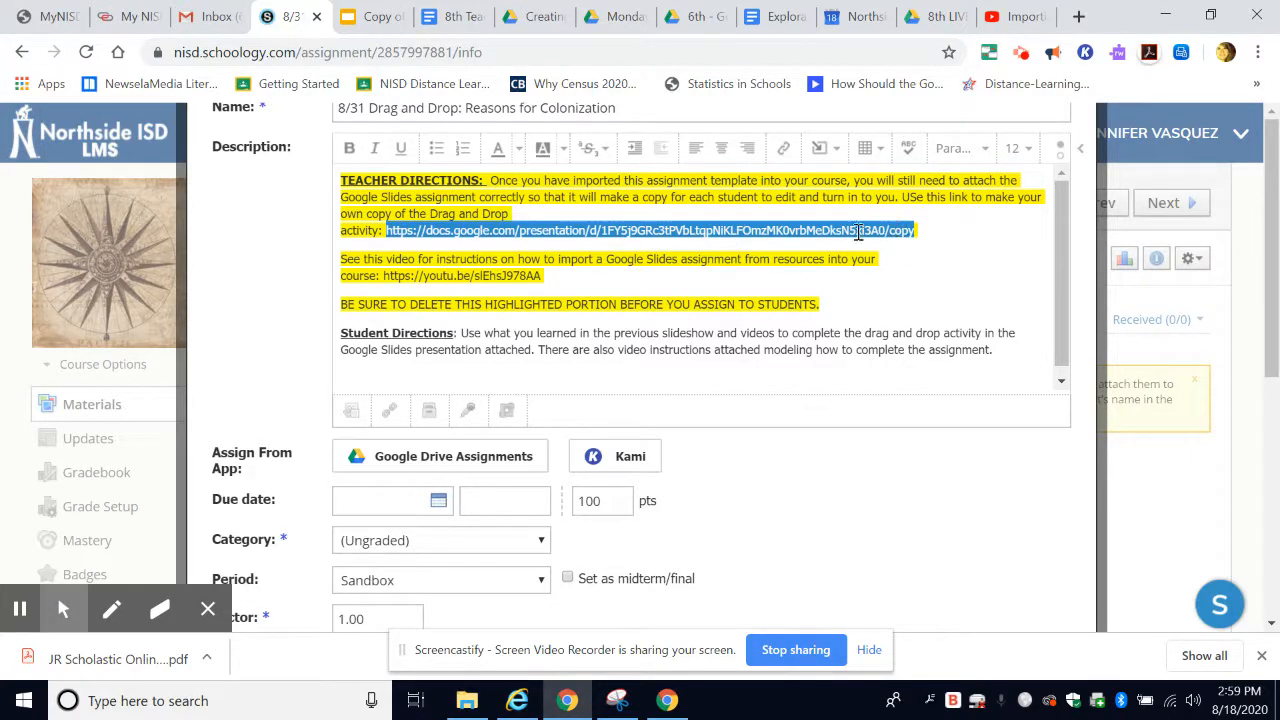
pyautogui.rightClick(732, 230)
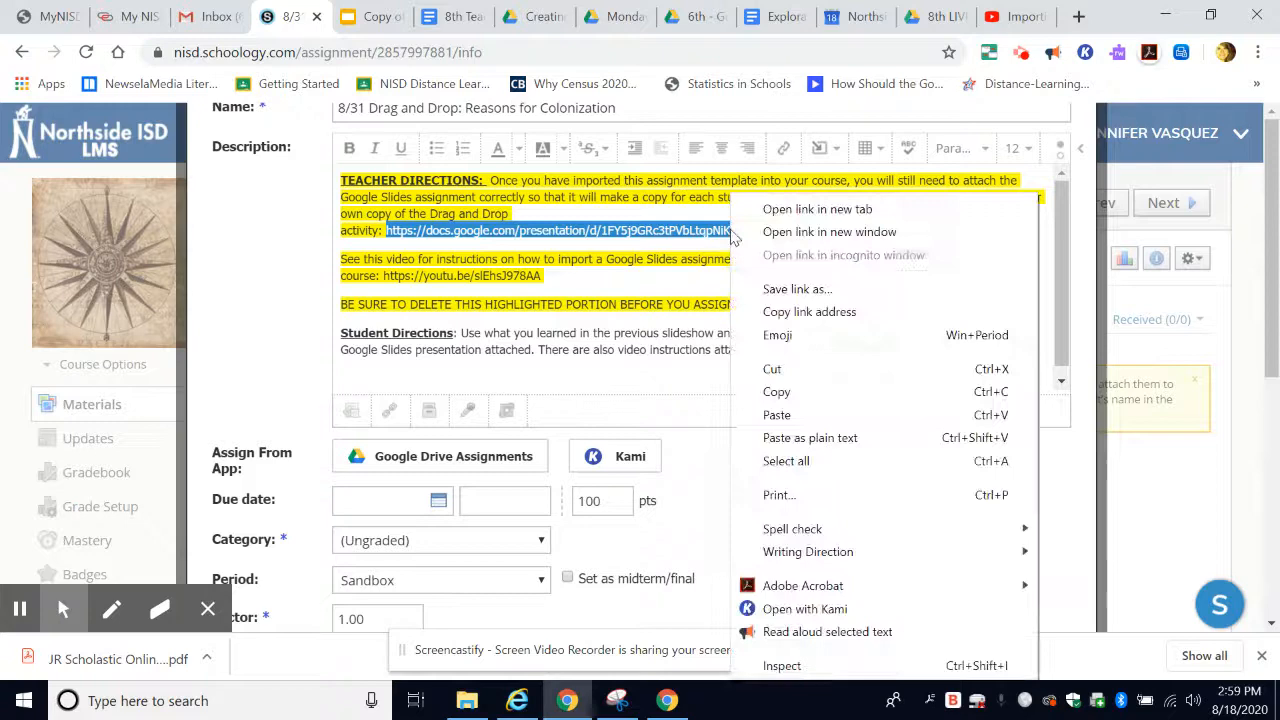
pyautogui.click(860, 389)
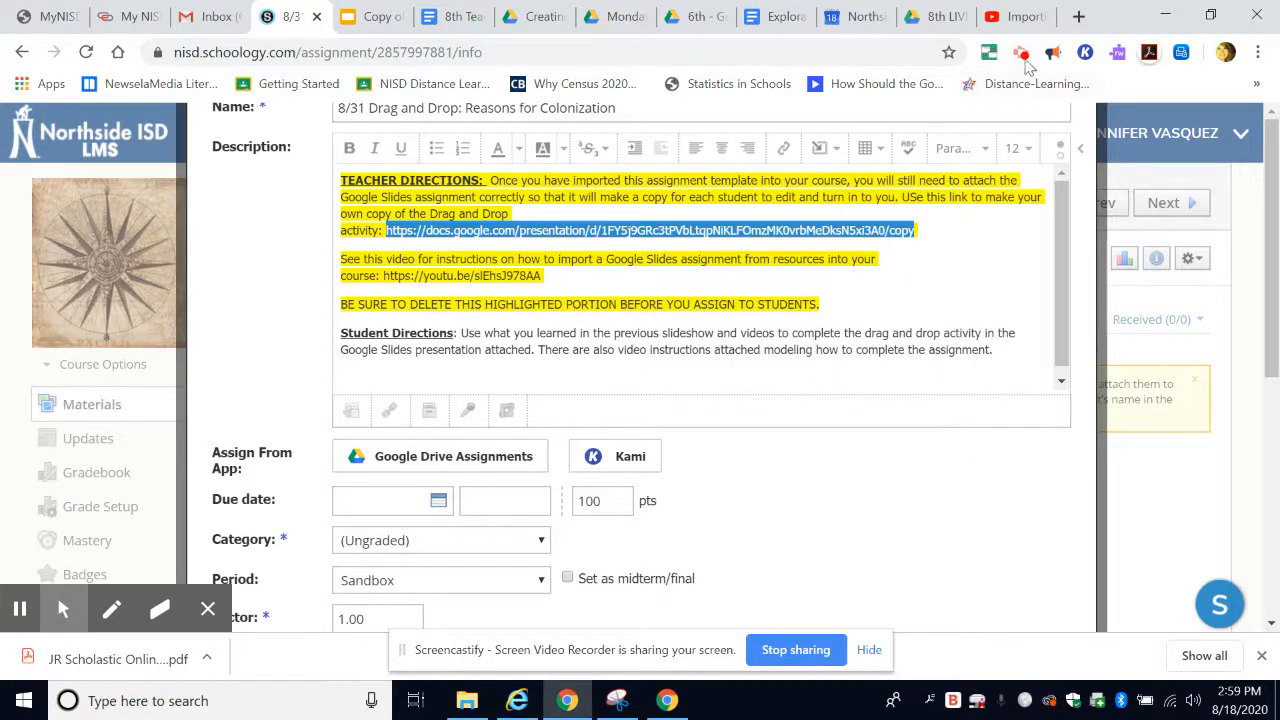
# - Open the copied link in a new browser tab and make a personal copy of the Drag and Drop presentation
pyautogui.click(1080, 17)
pyautogui.rightClick(306, 51)
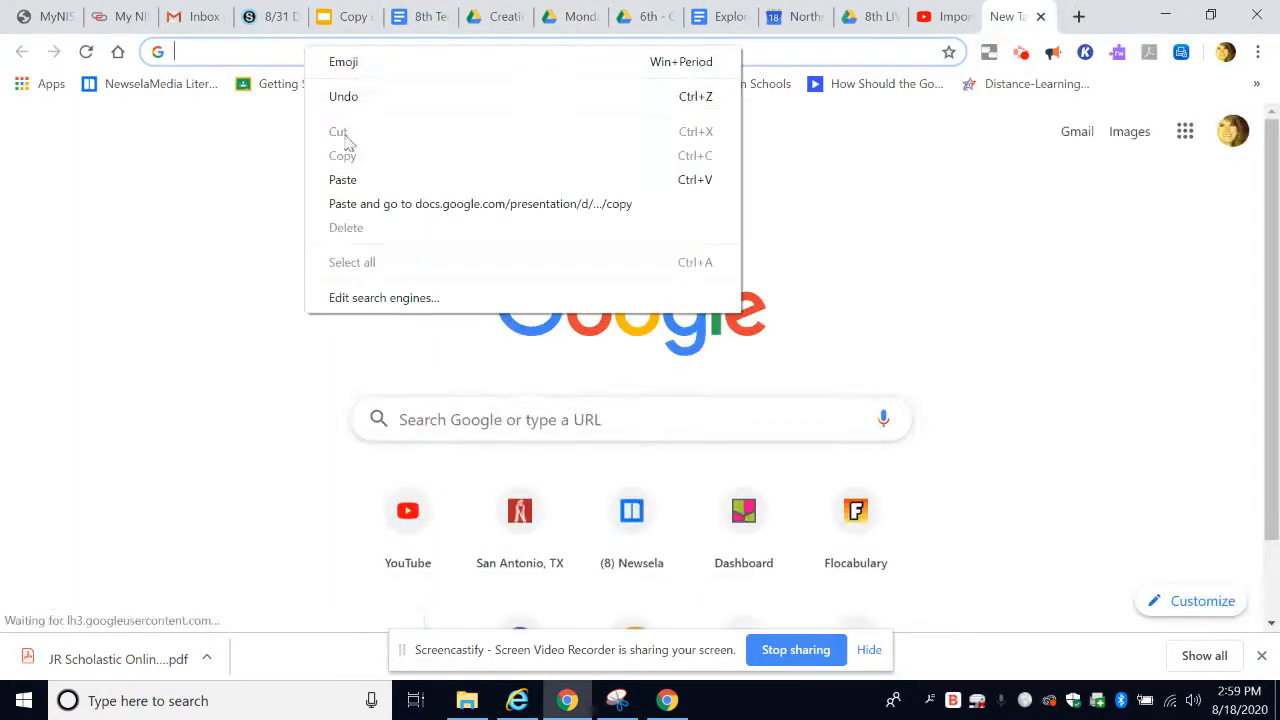
pyautogui.click(343, 180)
pyautogui.press('Return')
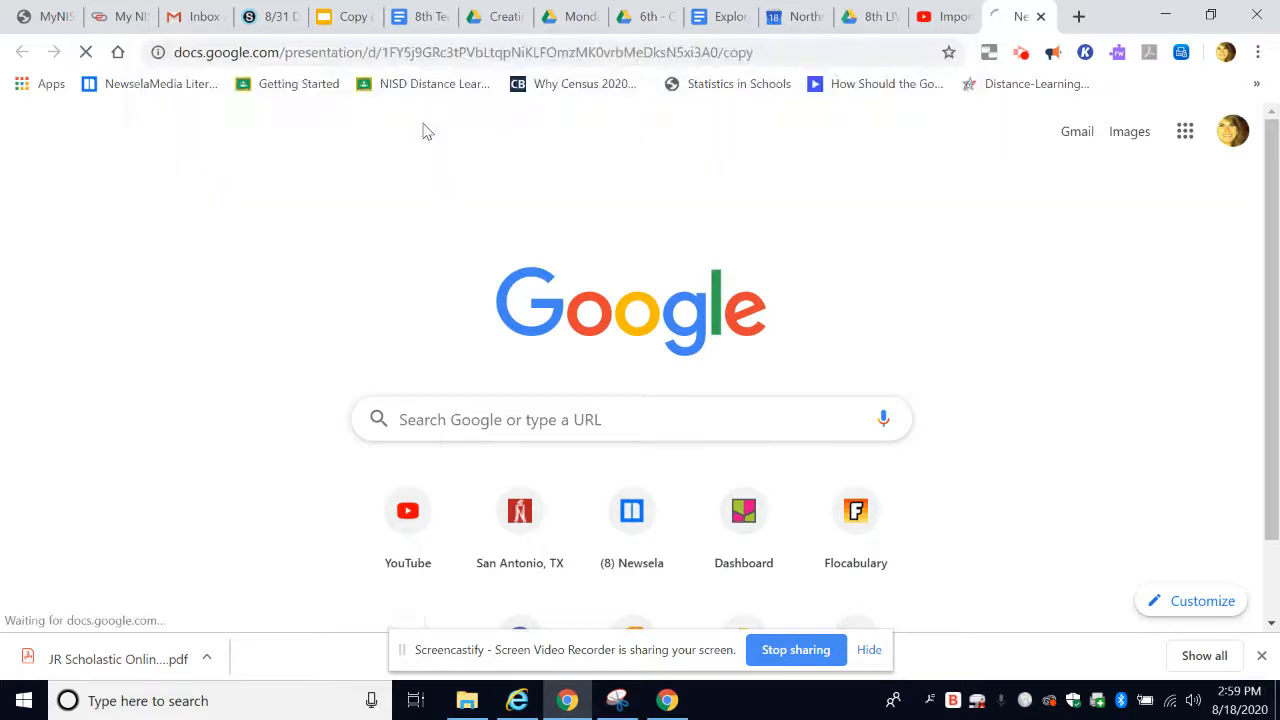
pyautogui.click(416, 381)
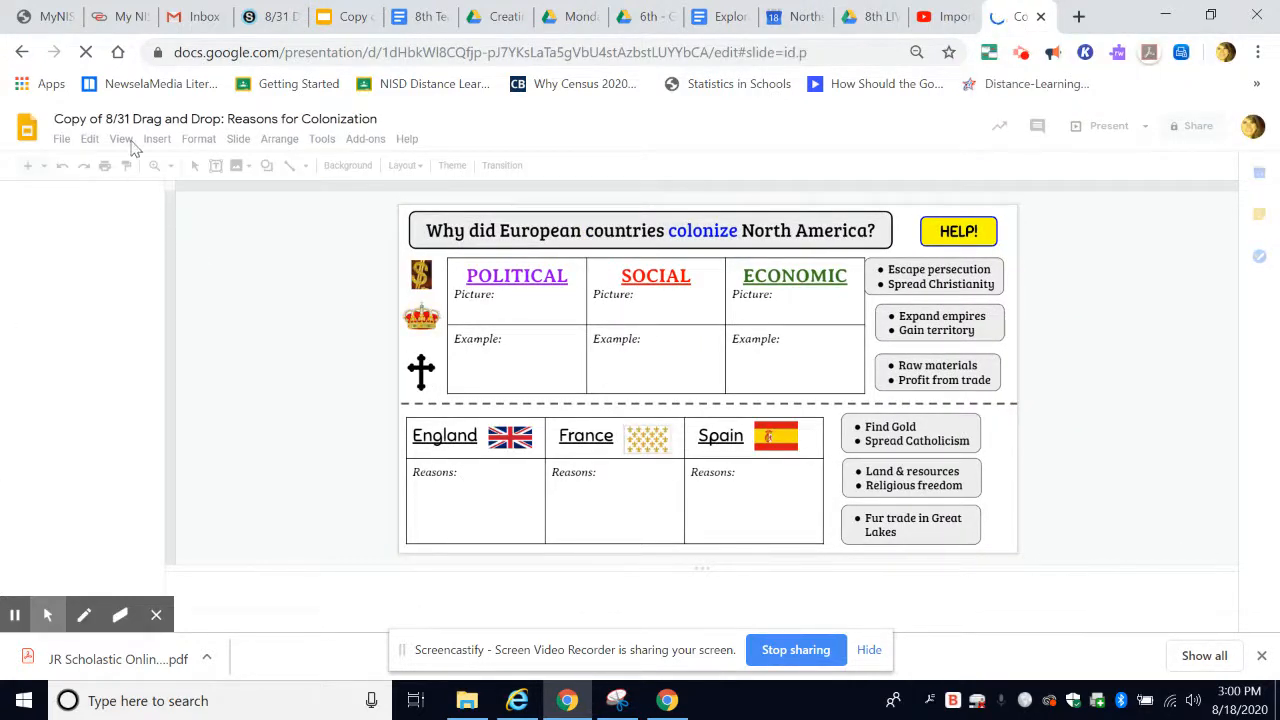
# - Replace the word "Copy" in the presentation's title with the teacher's last name
pyautogui.doubleClick(72, 118)
pyautogui.write('Vasquez')
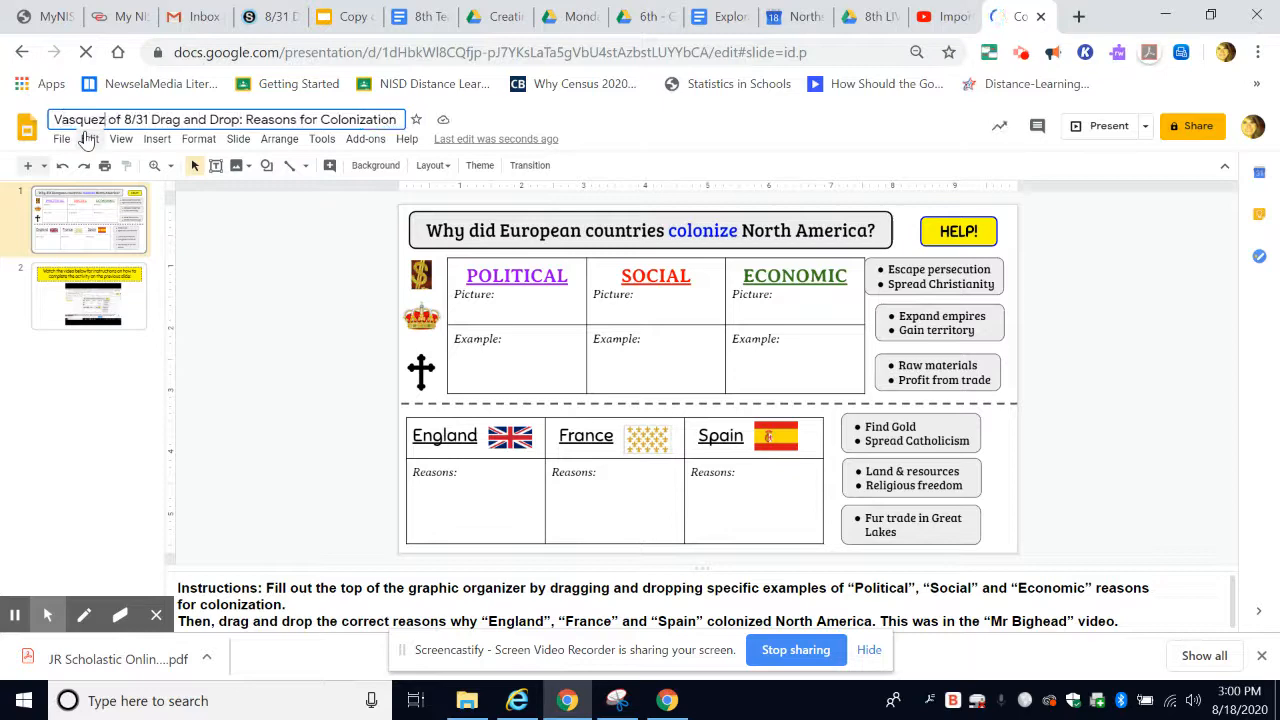
pyautogui.click(345, 321)
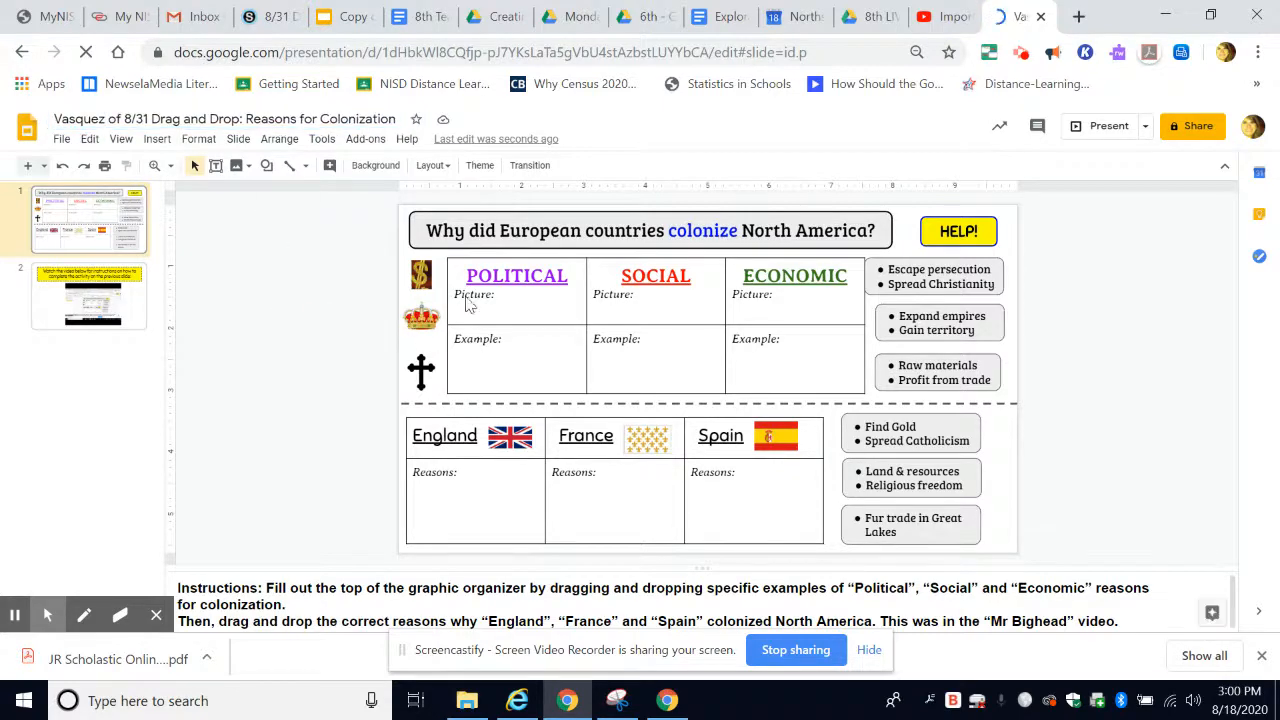
# - Share the presentation by link with Northside ISD as Viewer and copy the sharing link
pyautogui.click(1188, 136)
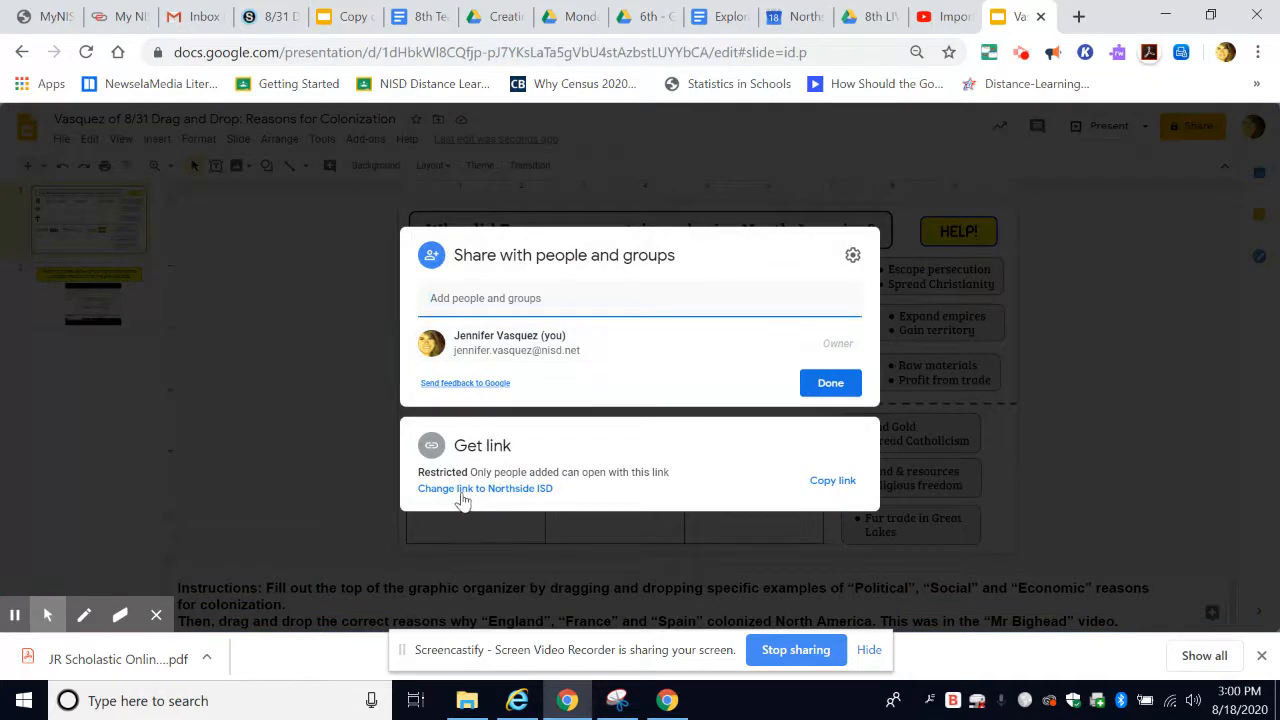
pyautogui.click(469, 490)
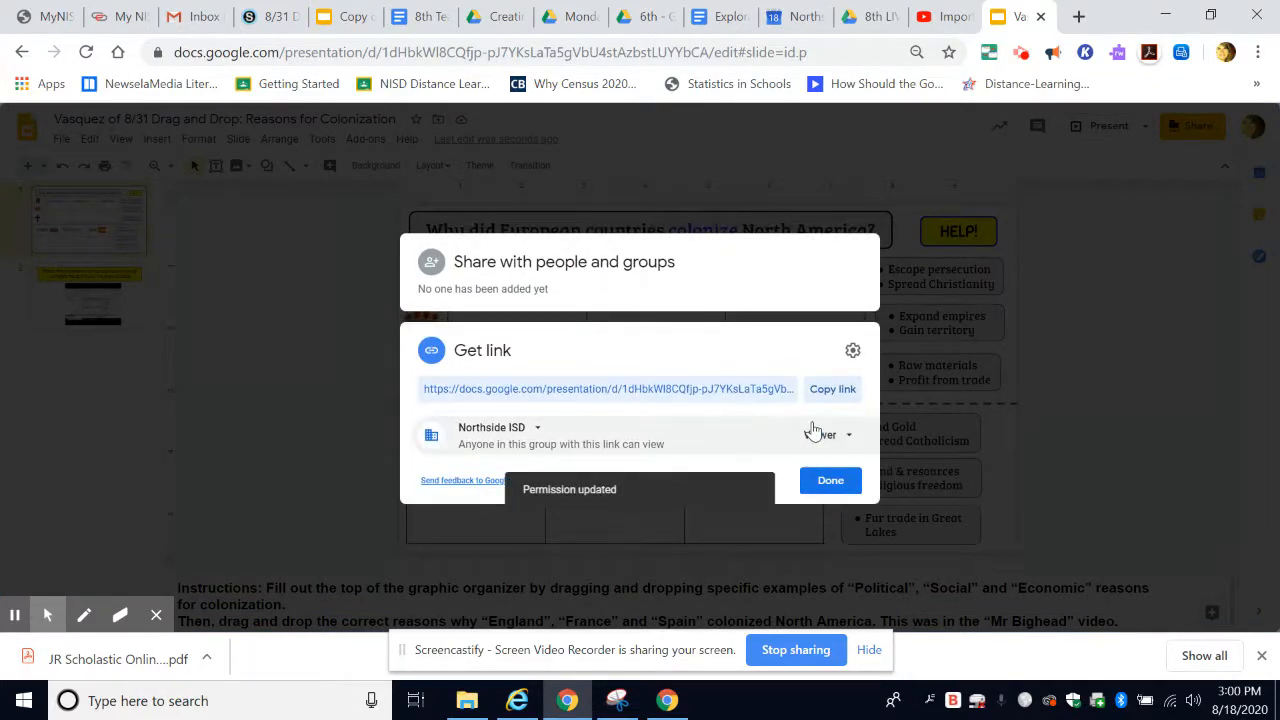
pyautogui.click(834, 390)
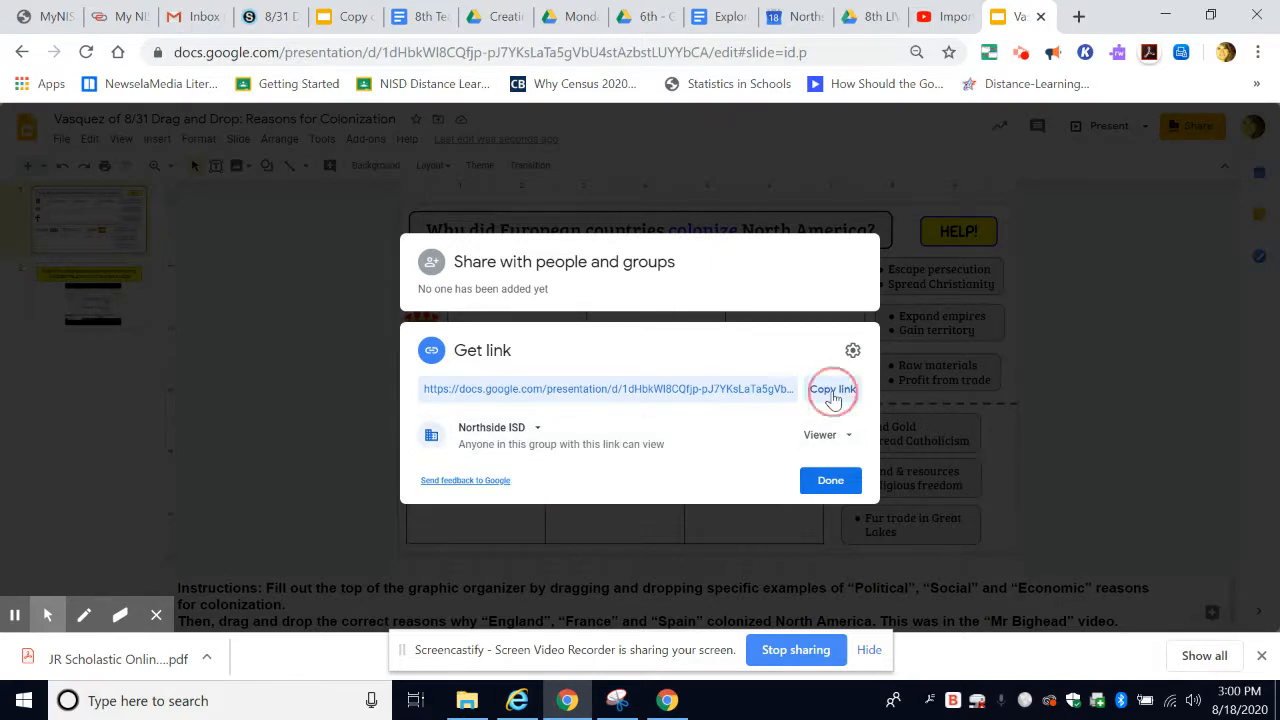
pyautogui.click(831, 481)
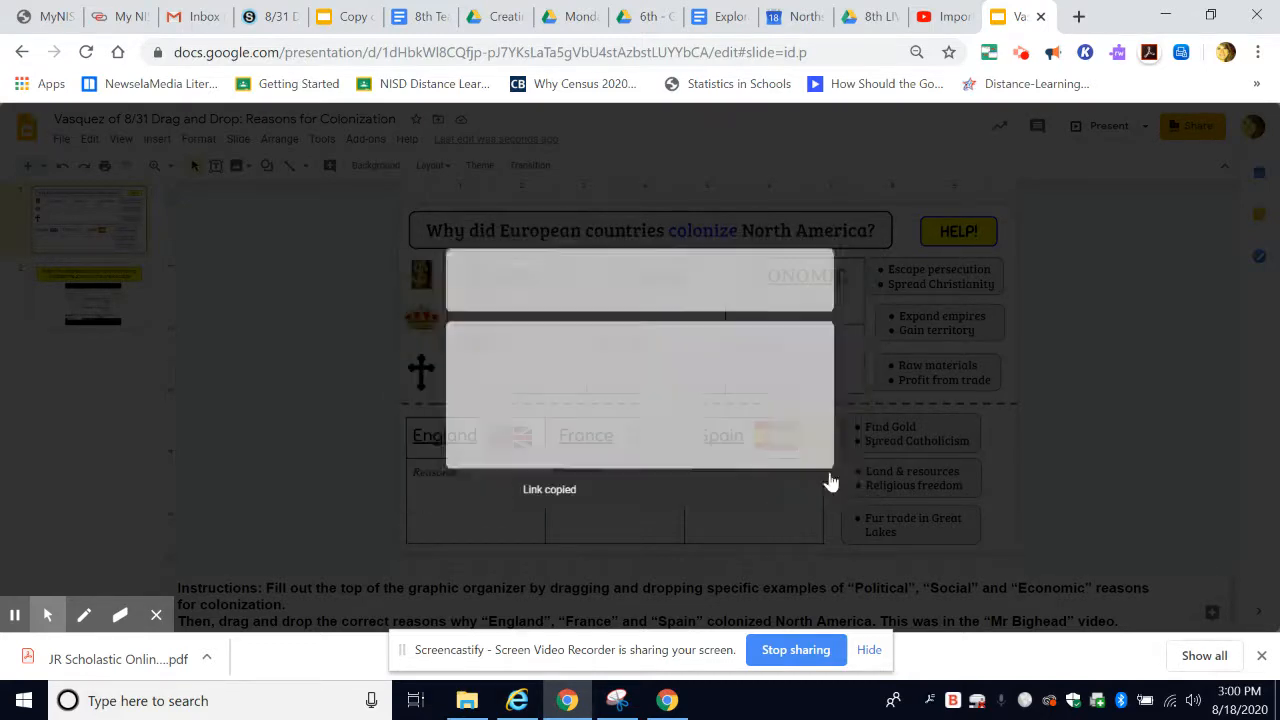
# - Back in the Schoology assignment, attach the renamed, shared Drag and Drop presentation from Google Drive Assignments
pyautogui.click(270, 17)
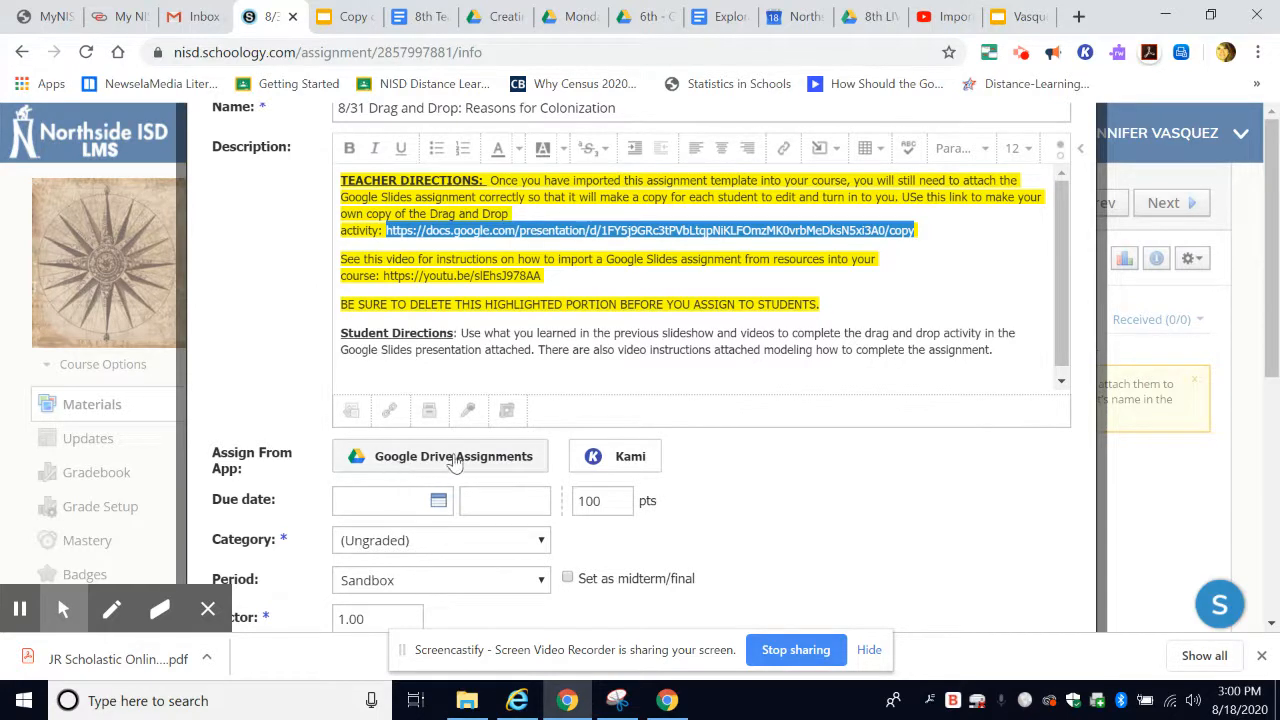
pyautogui.click(455, 460)
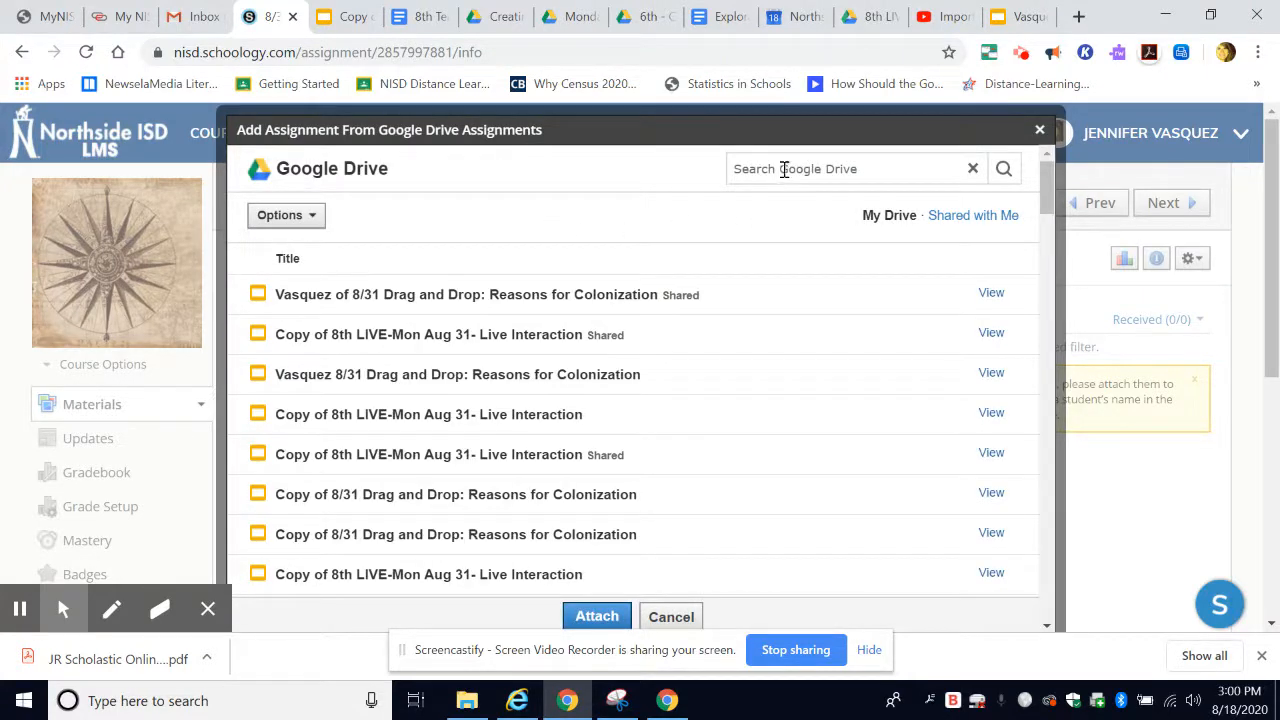
pyautogui.click(374, 290)
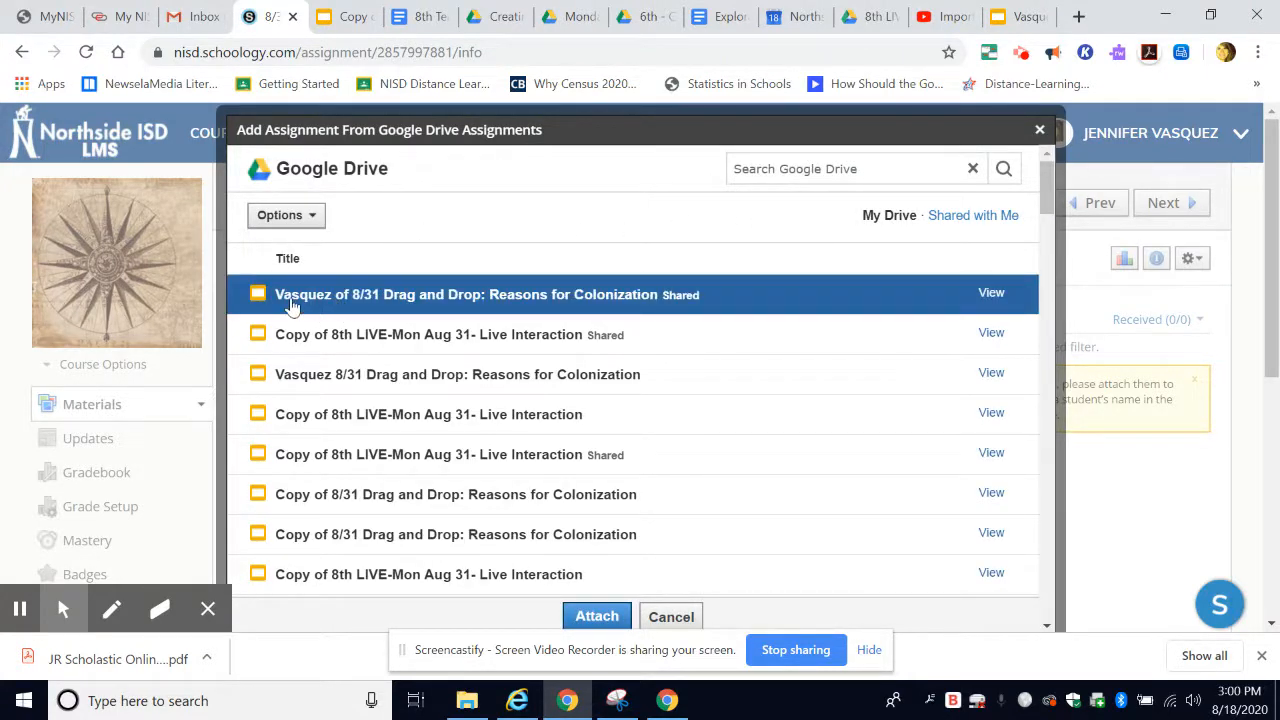
pyautogui.click(508, 297)
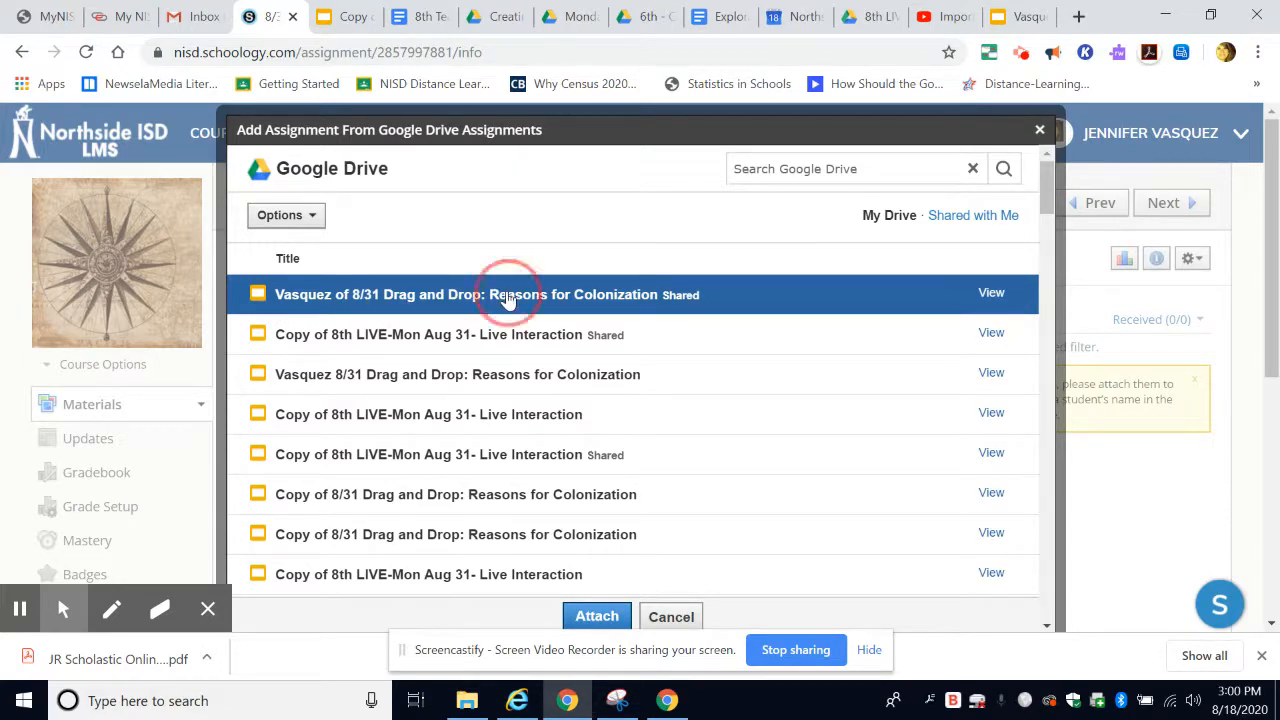
pyautogui.click(597, 617)
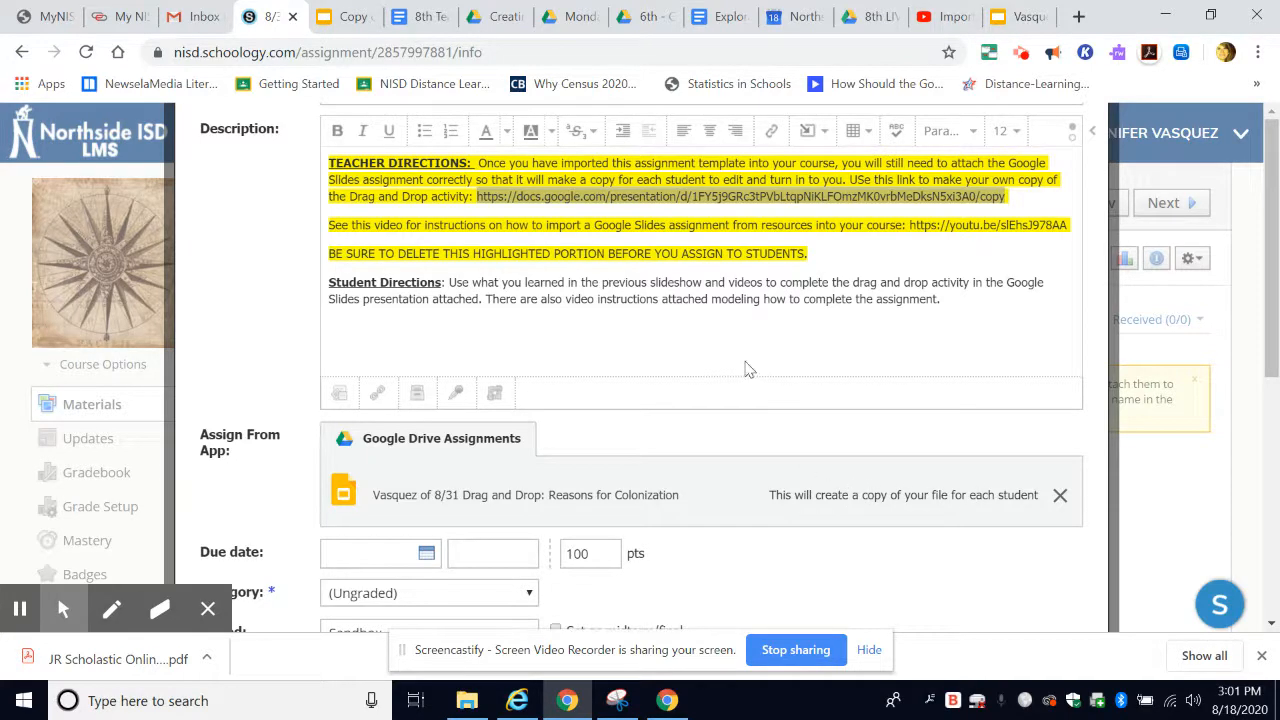
# - Delete the highlighted teacher directions from the assignment description, keeping only the student directions
pyautogui.moveTo(811, 252); pyautogui.dragTo(608, 254)
pyautogui.click(370, 180)
pyautogui.moveTo(328, 162); pyautogui.dragTo(853, 256)
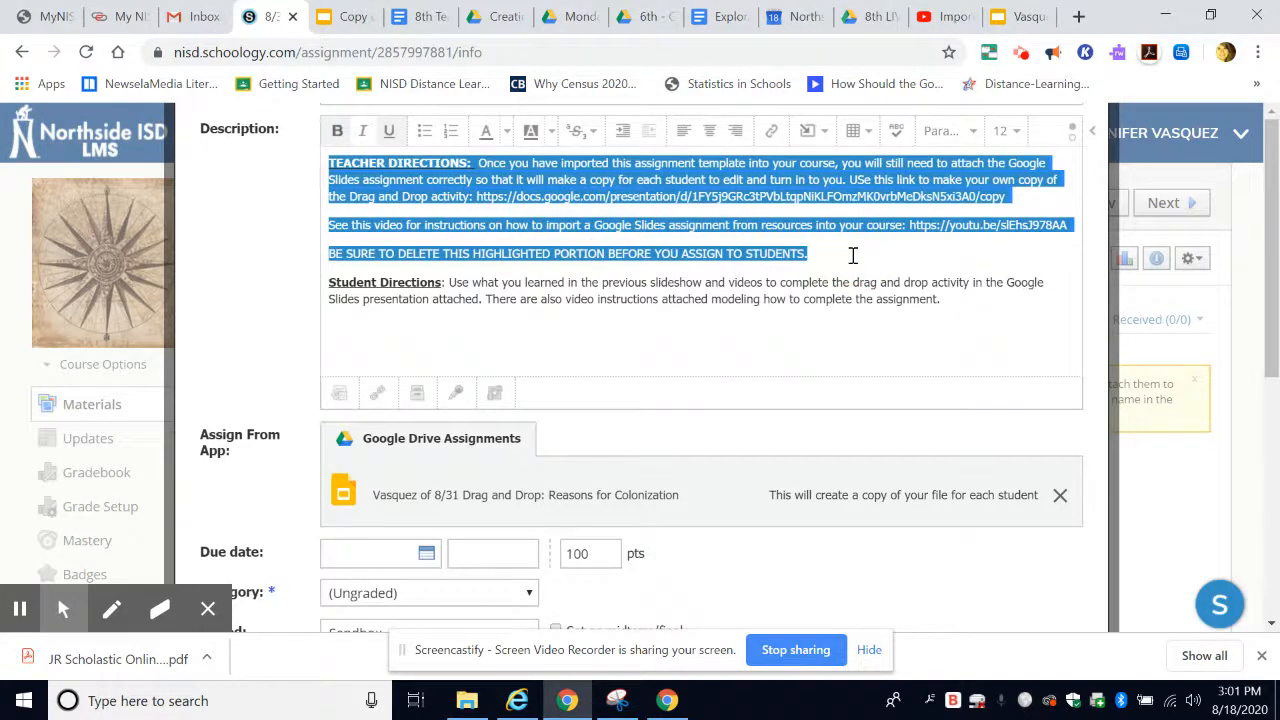
pyautogui.press('Delete')
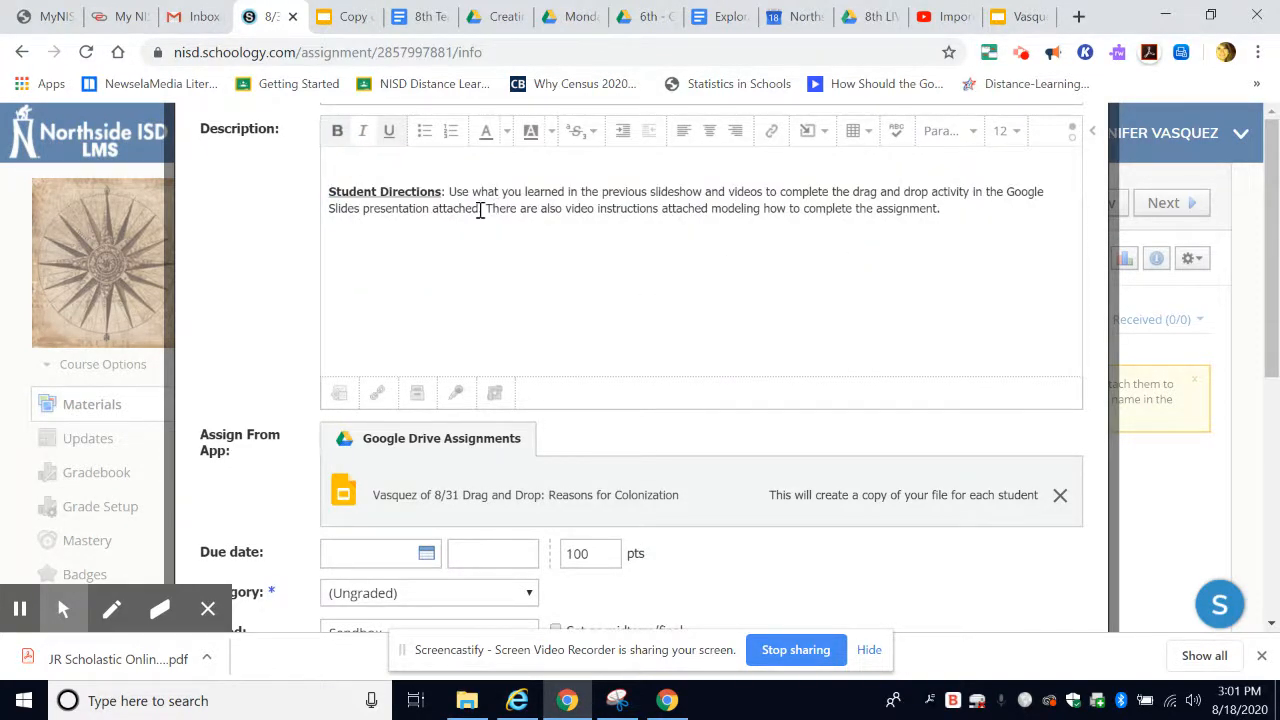
# - Set the assignment to unpublished and save its changes
pyautogui.scroll(-3, 485, 215)
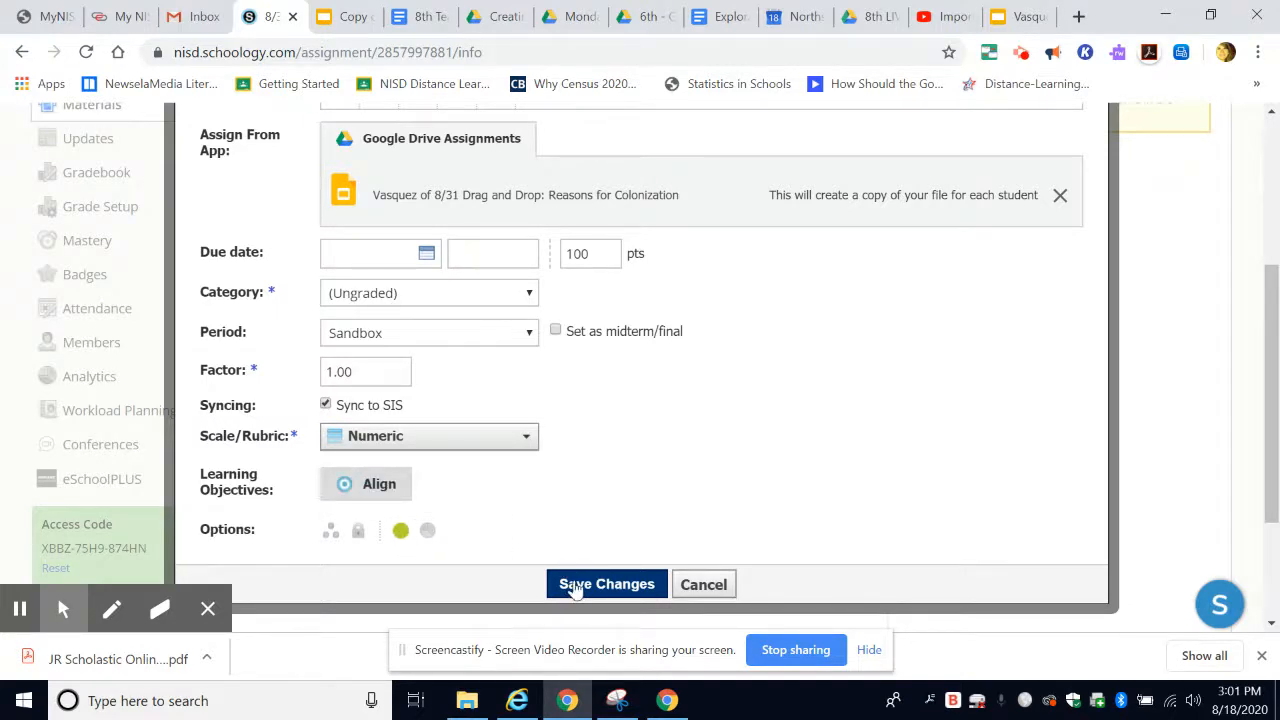
pyautogui.click(401, 535)
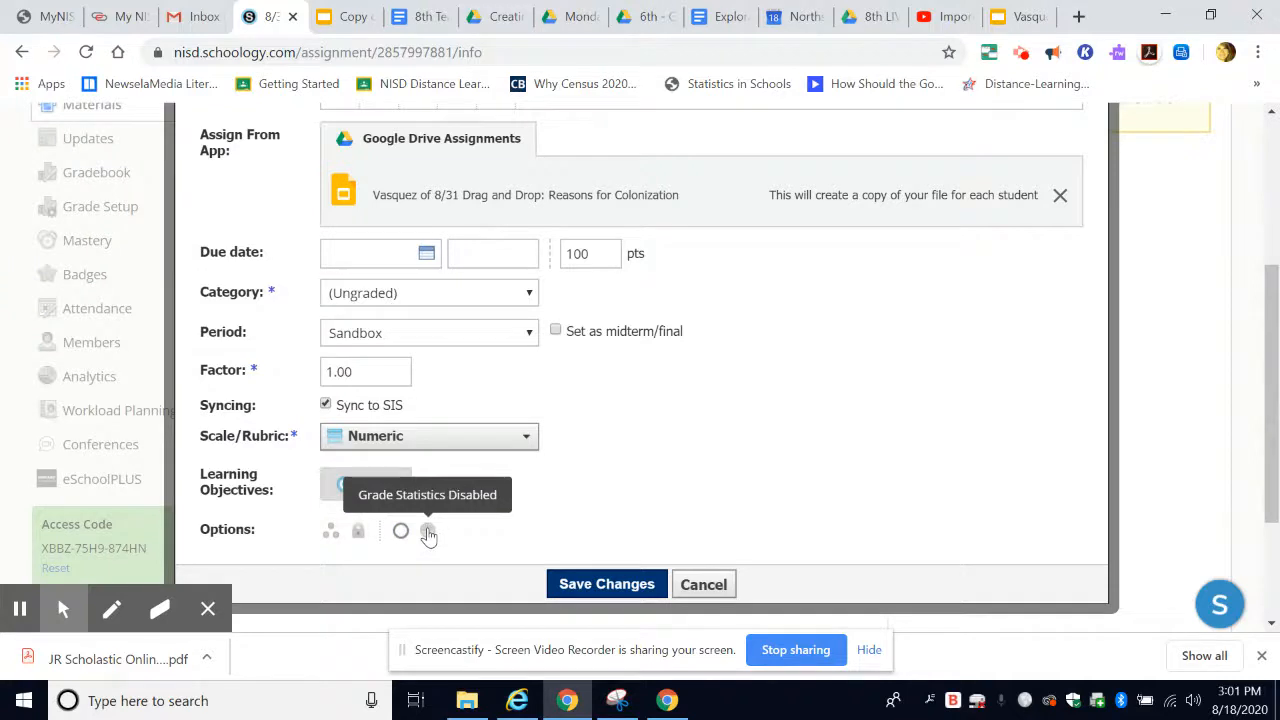
pyautogui.click(587, 586)
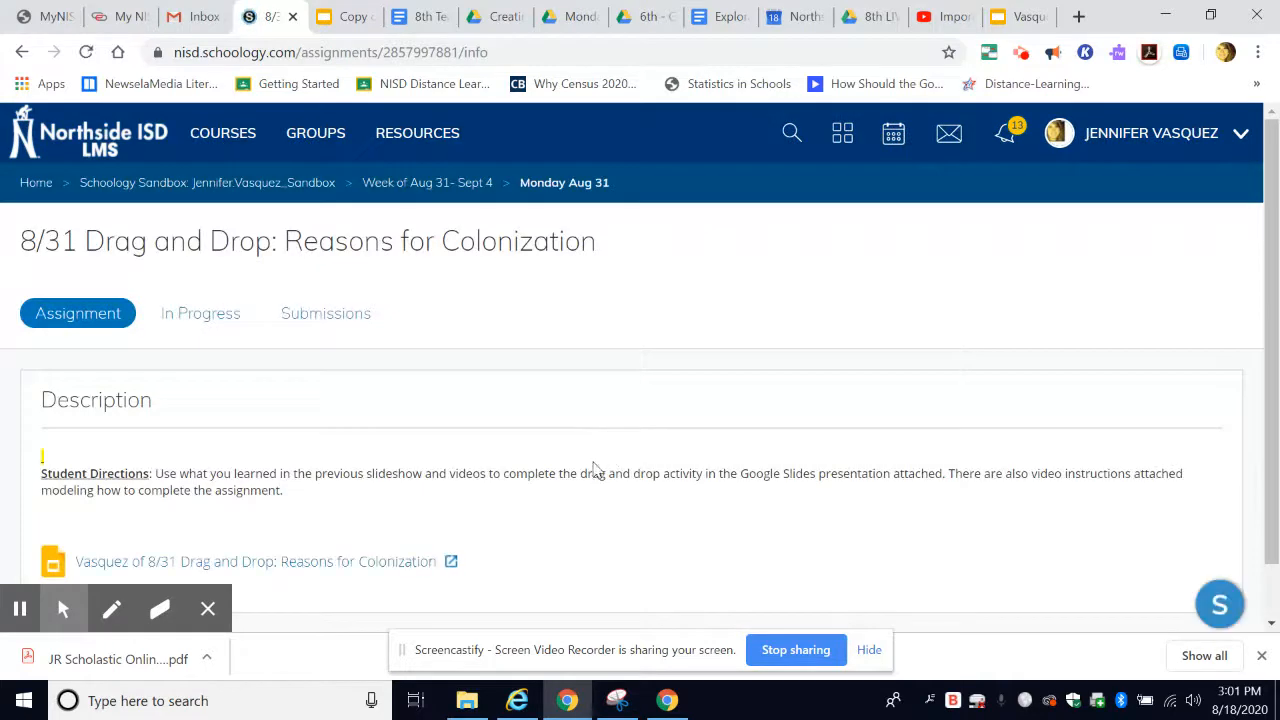
# - Look over the saved assignment and return to the Monday Aug 31 folder through the Week of Aug 31- Sept 4 folder
pyautogui.scroll(-1, 593, 473)
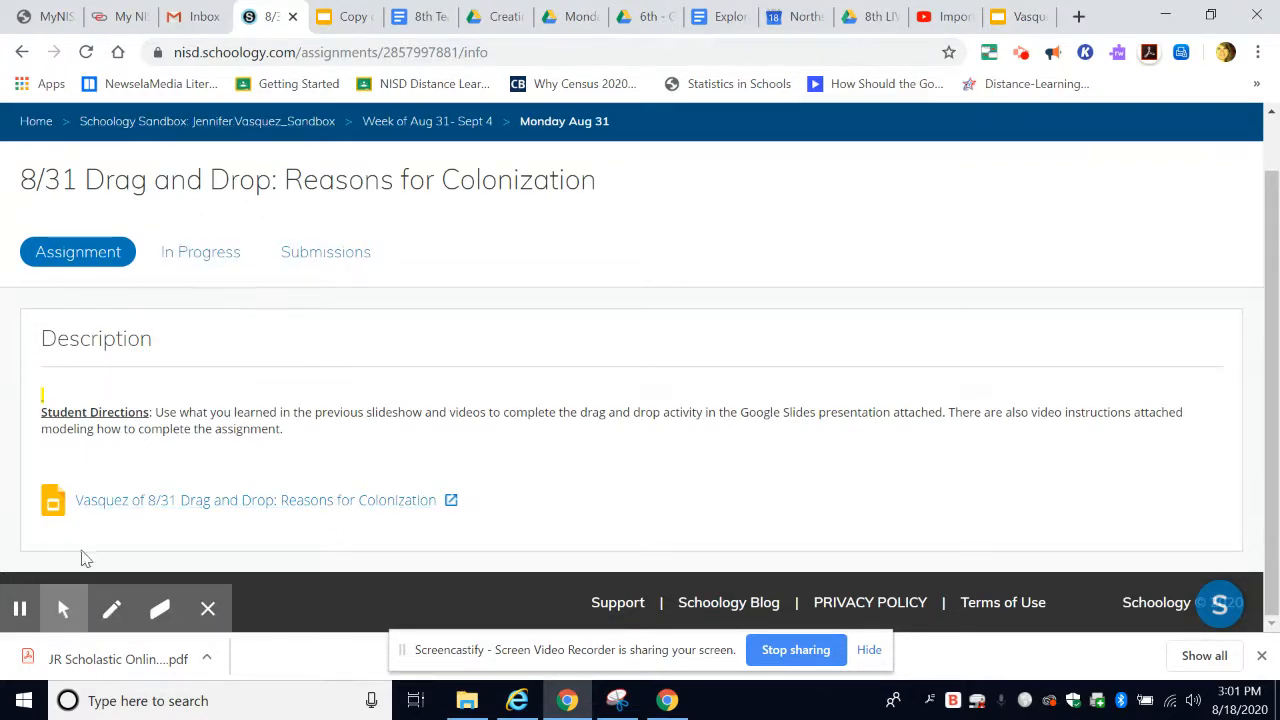
pyautogui.click(449, 126)
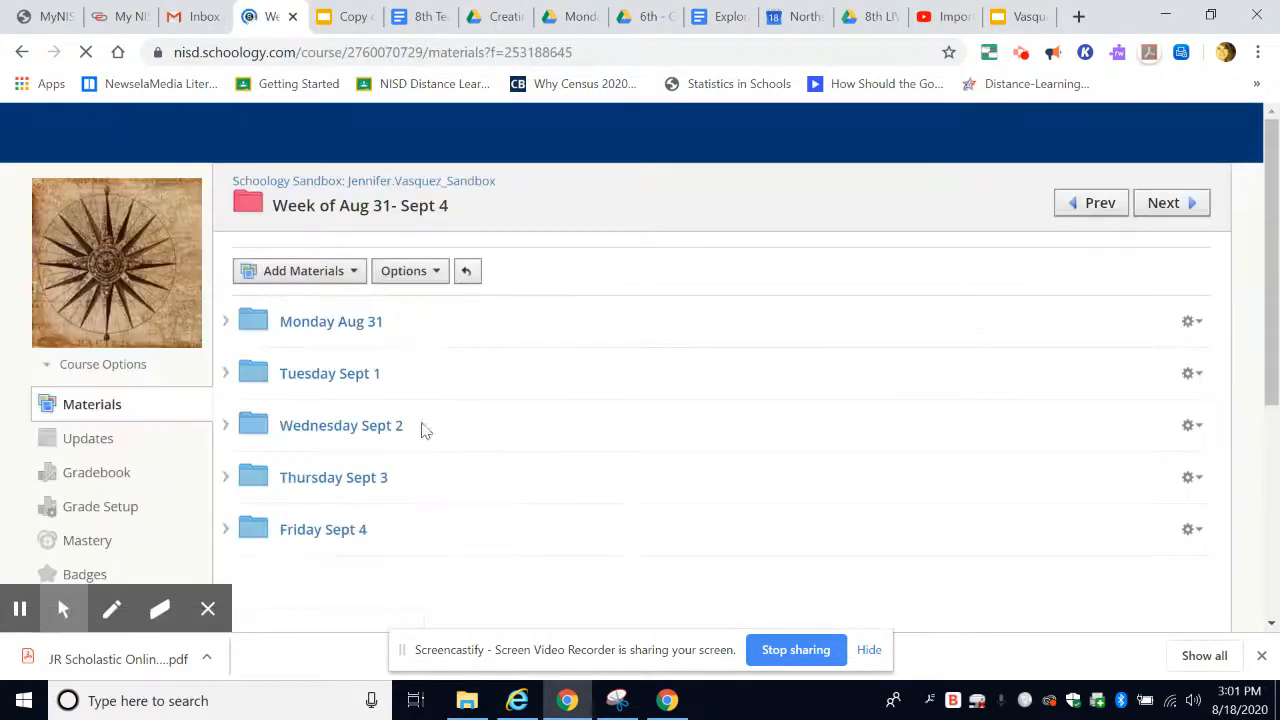
pyautogui.click(331, 330)
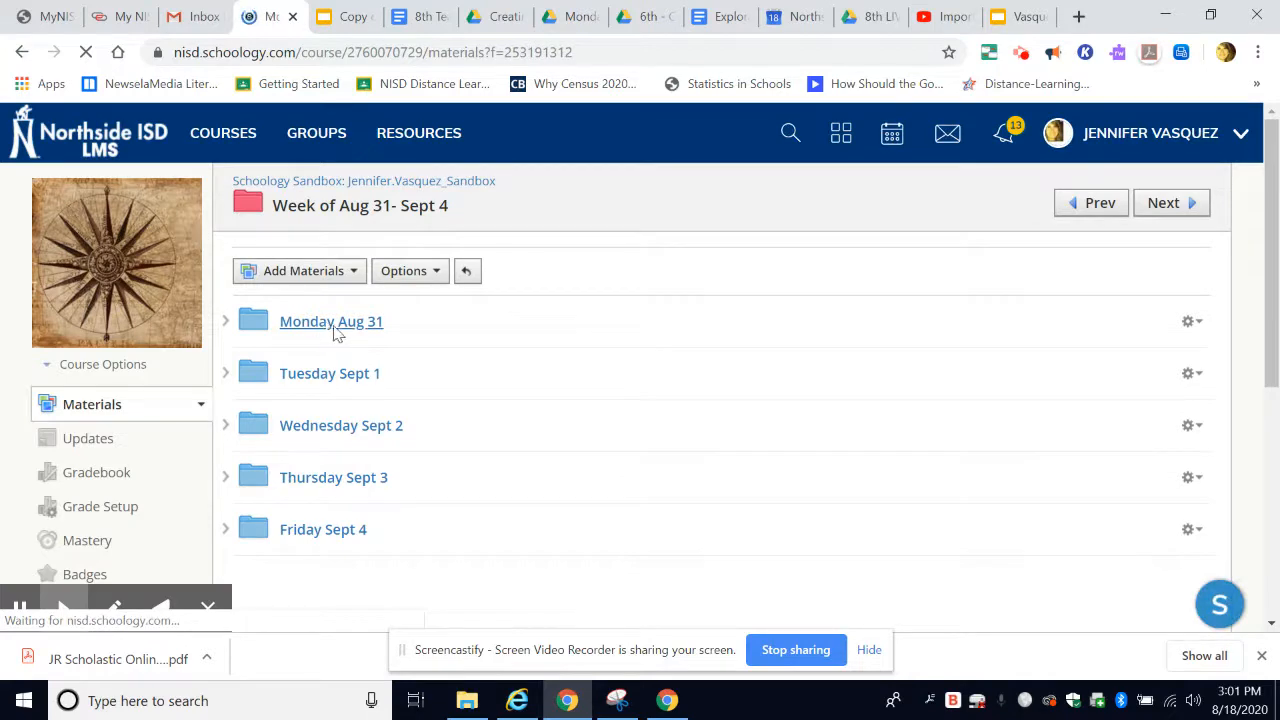
# - Review the questions in Exit Ticket 8/31: Reasons for Colonization and return to the Monday Aug 31 folder
pyautogui.scroll(-1, 353, 412)
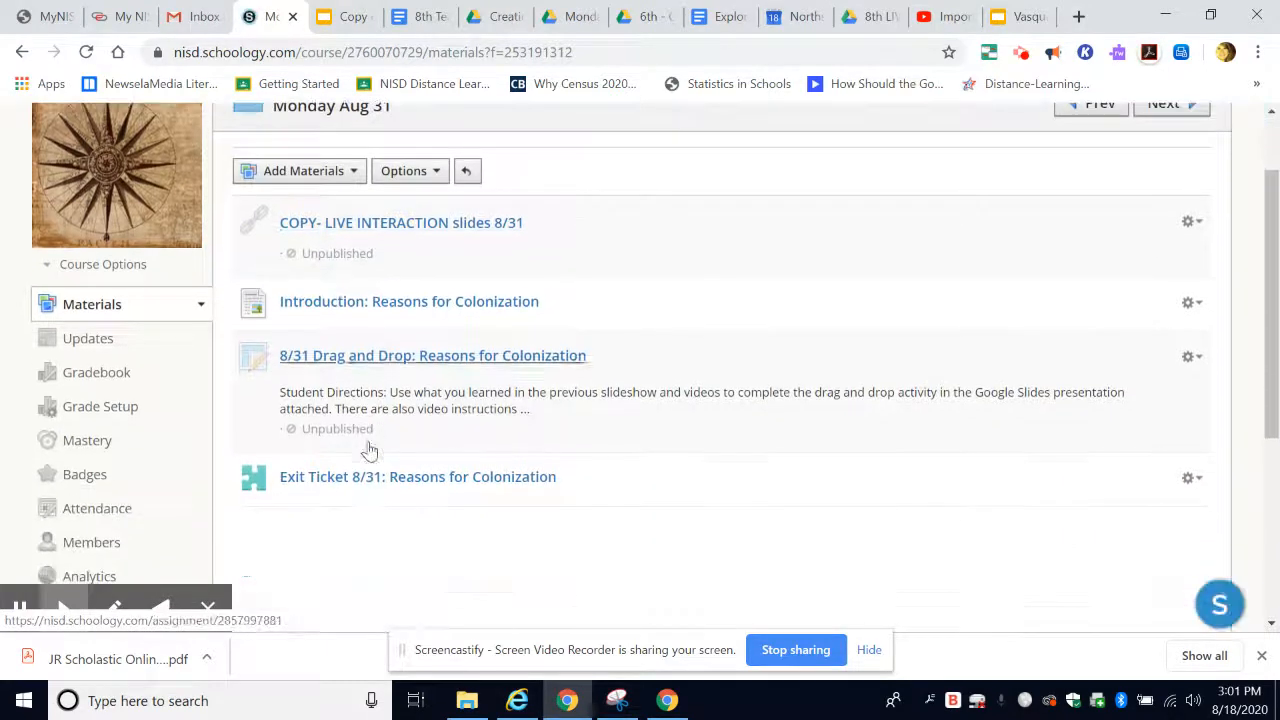
pyautogui.click(335, 490)
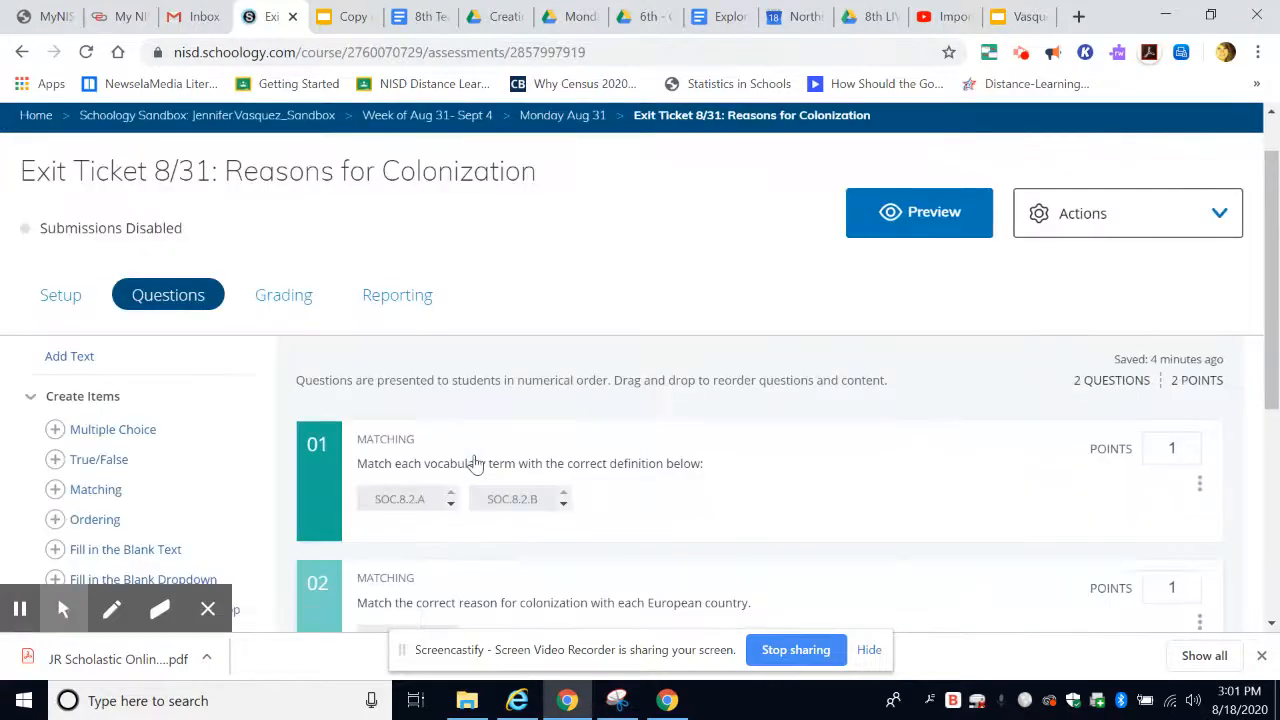
pyautogui.scroll(-1, 480, 418)
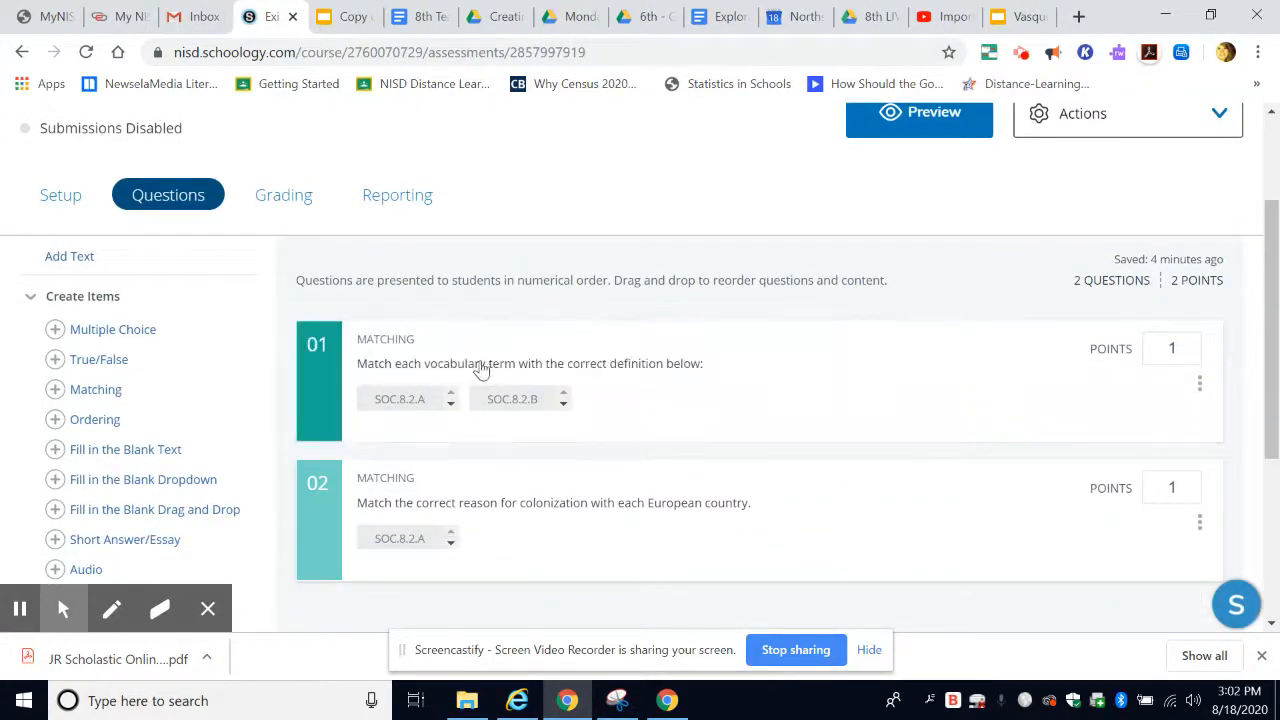
pyautogui.scroll(-1, 300, 234)
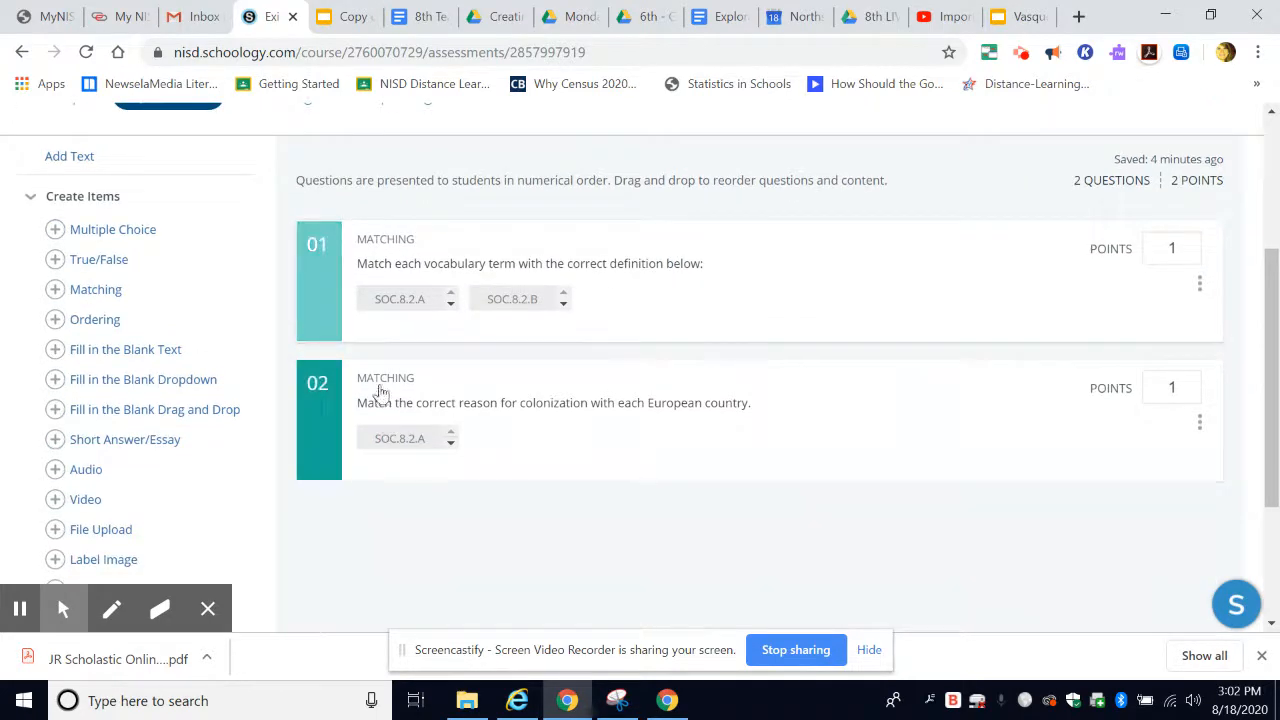
pyautogui.scroll(2, 608, 303)
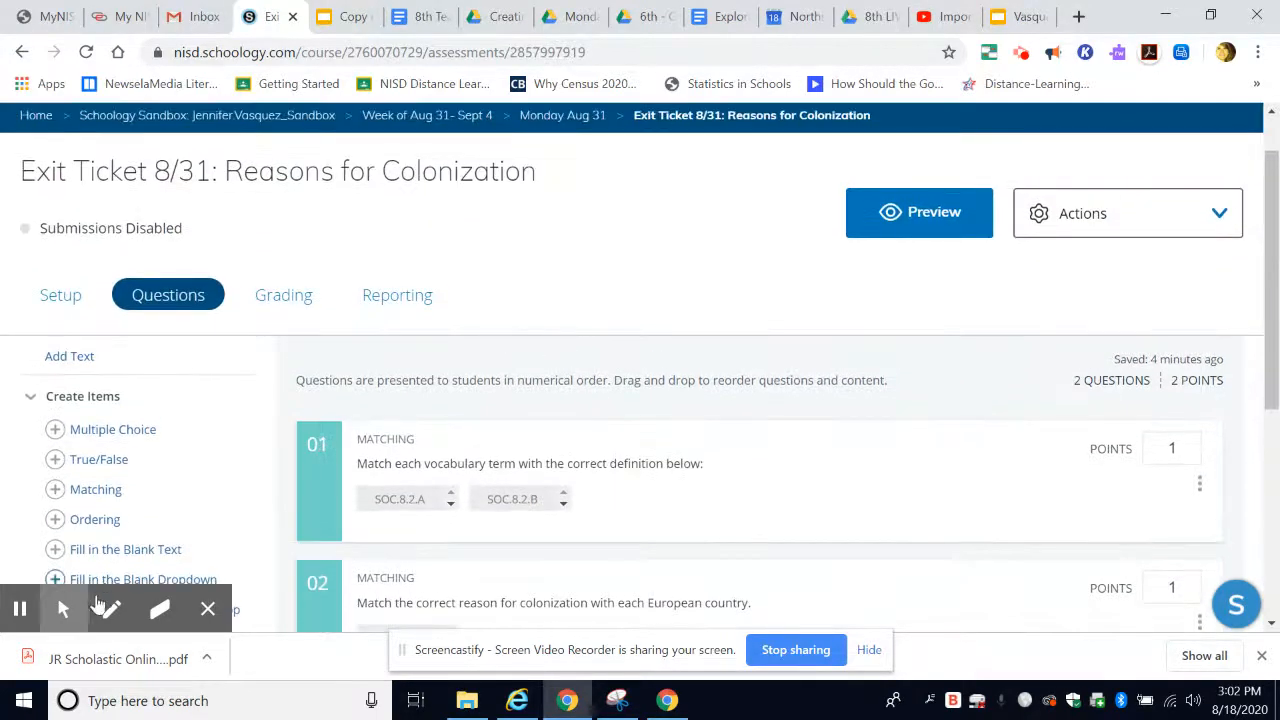
pyautogui.click(20, 612)
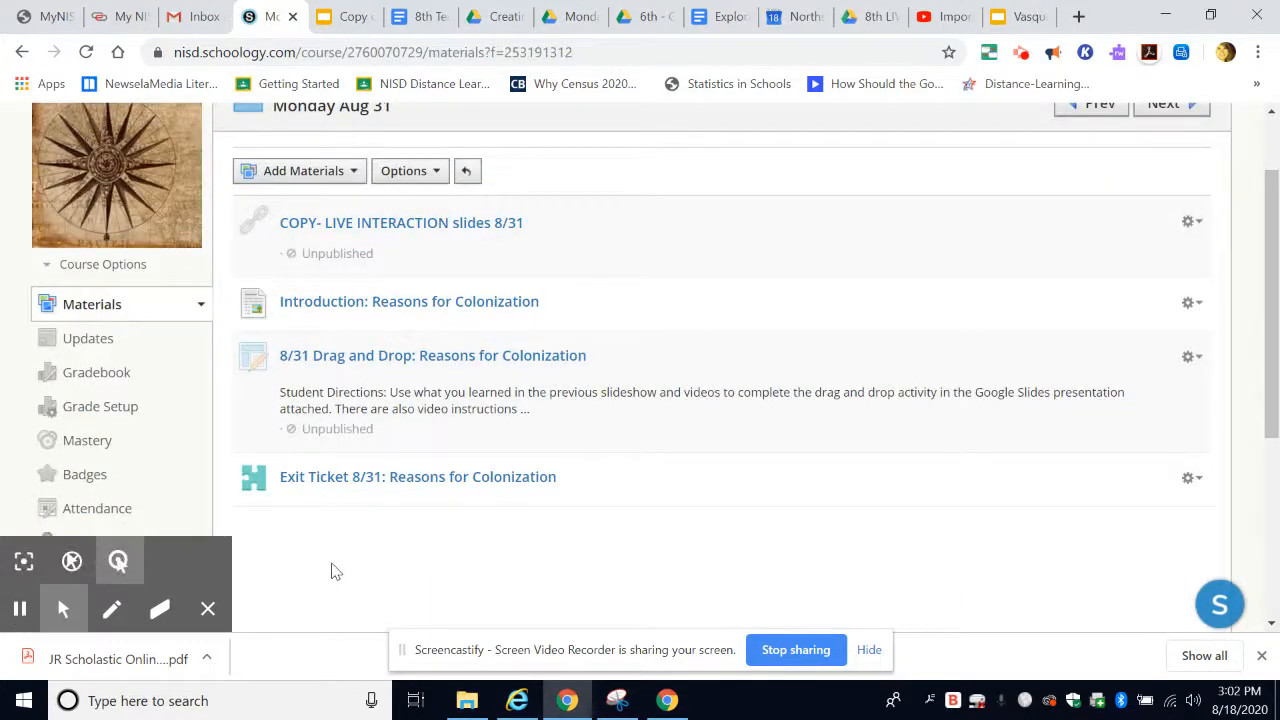
pyautogui.scroll(1, 335, 571)
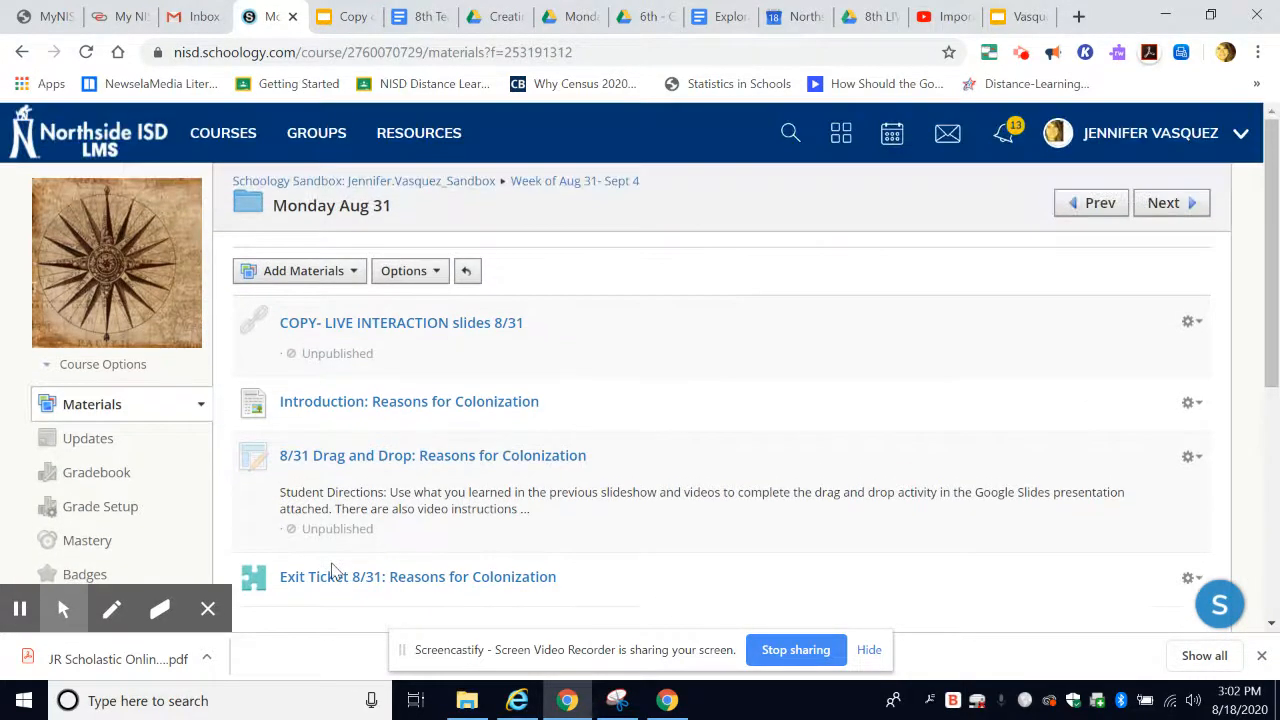